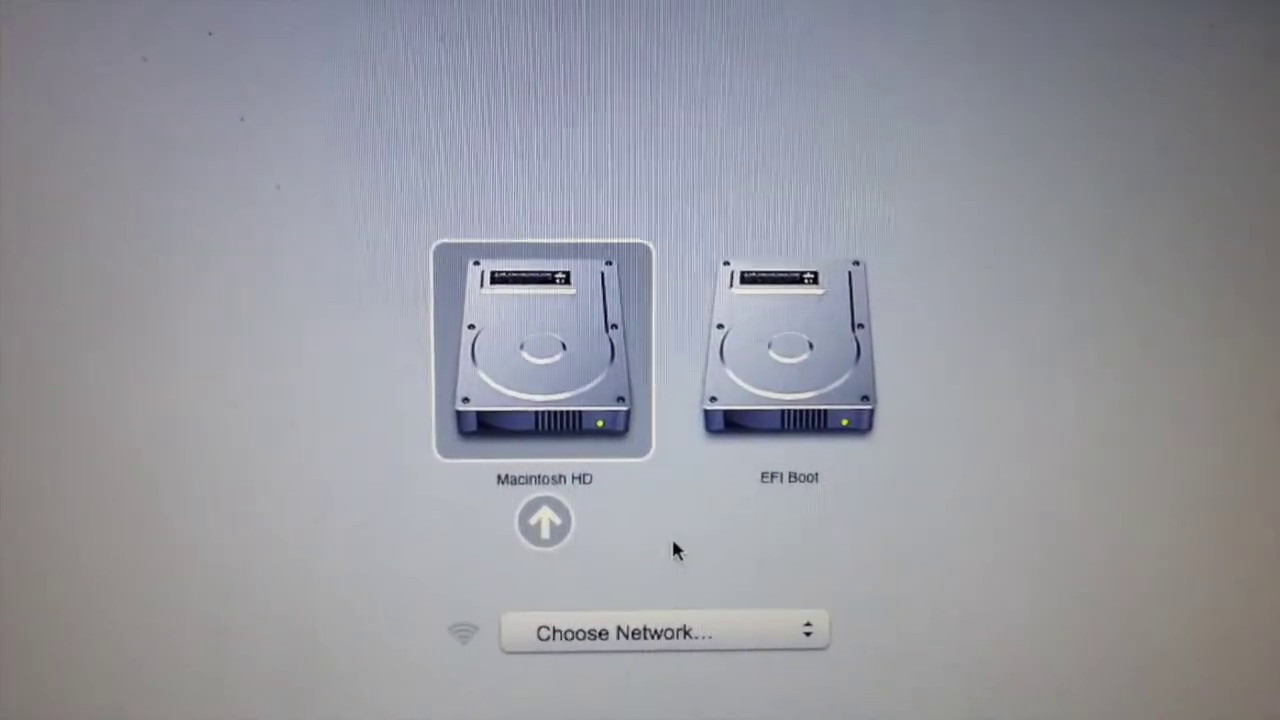
Step: Select the EFI Boot drive as the startup volume
key("Right")
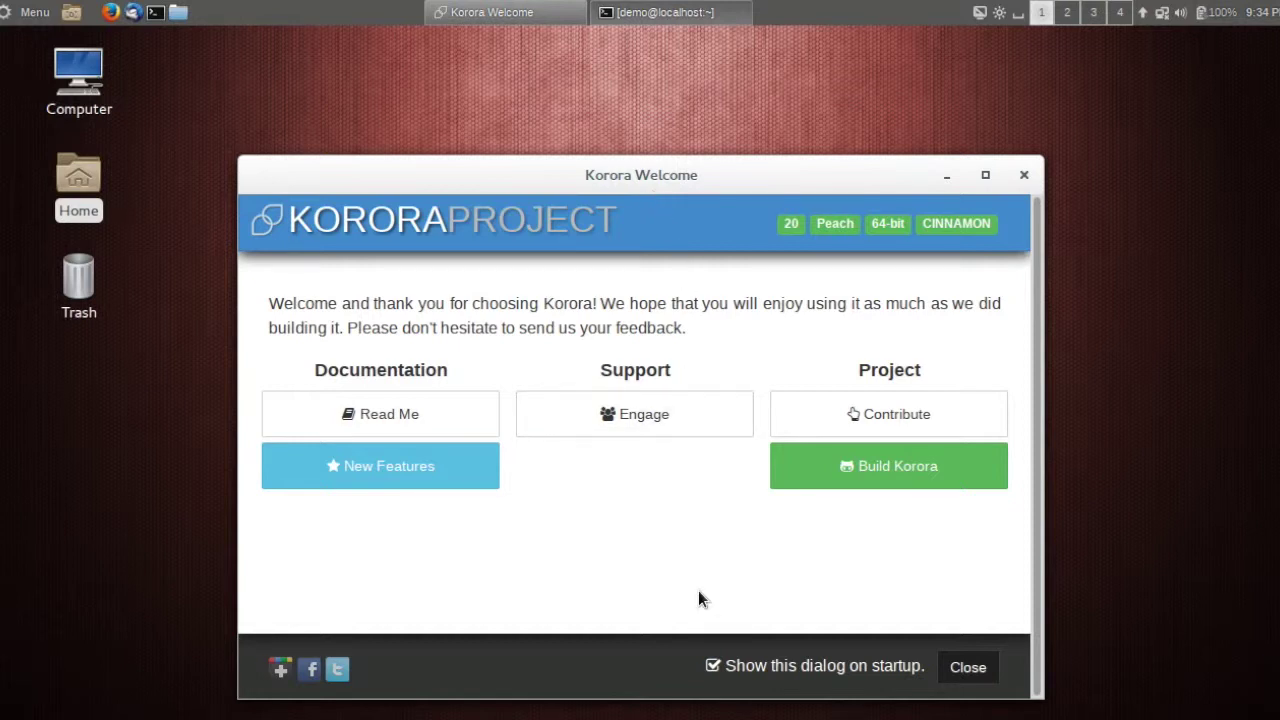
Step: Turn off showing the Korora Welcome dialog on startup and close it
left_click(713, 665)
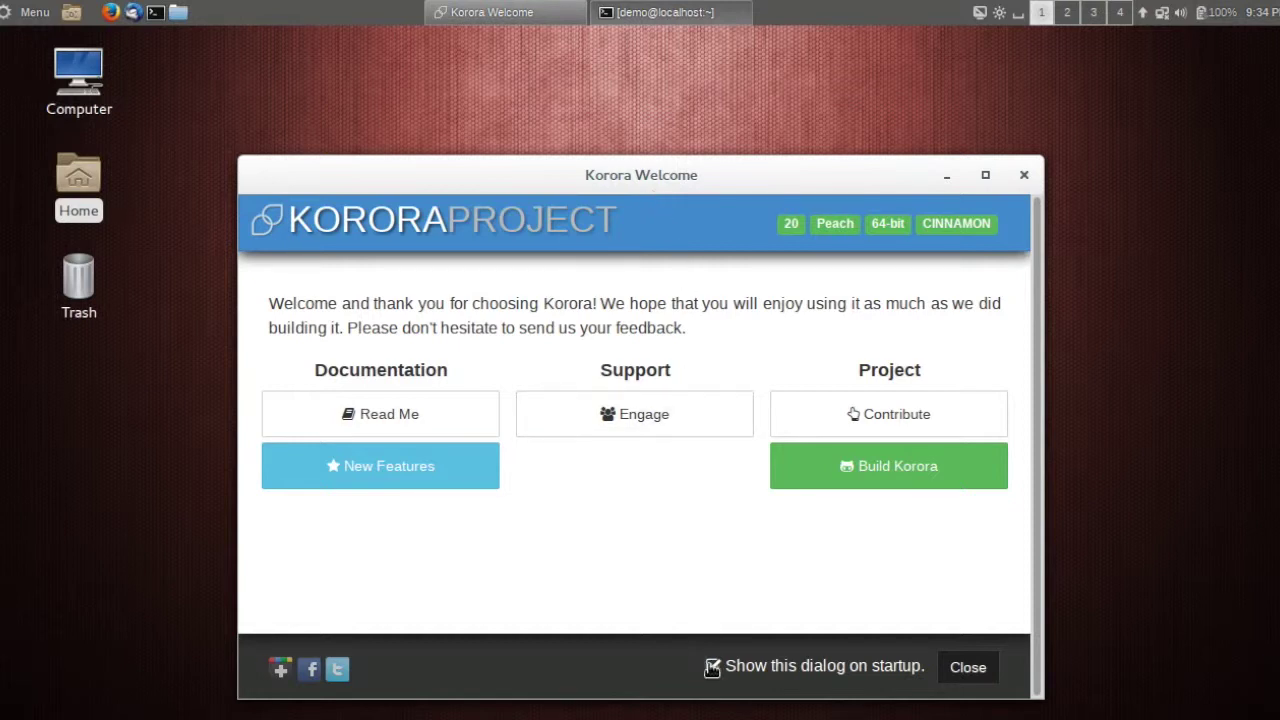
left_click(962, 668)
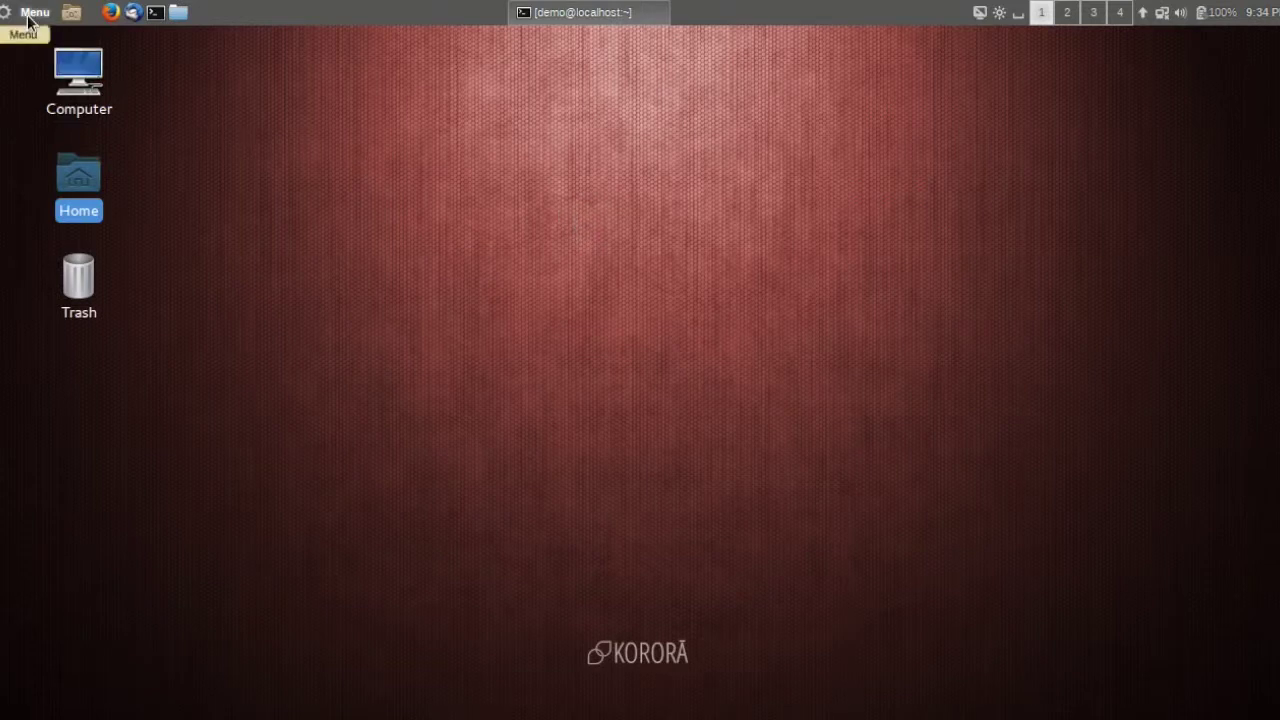
Step: Look through the installed applications, covering the Preferences category and the complete application list
left_click(30, 14)
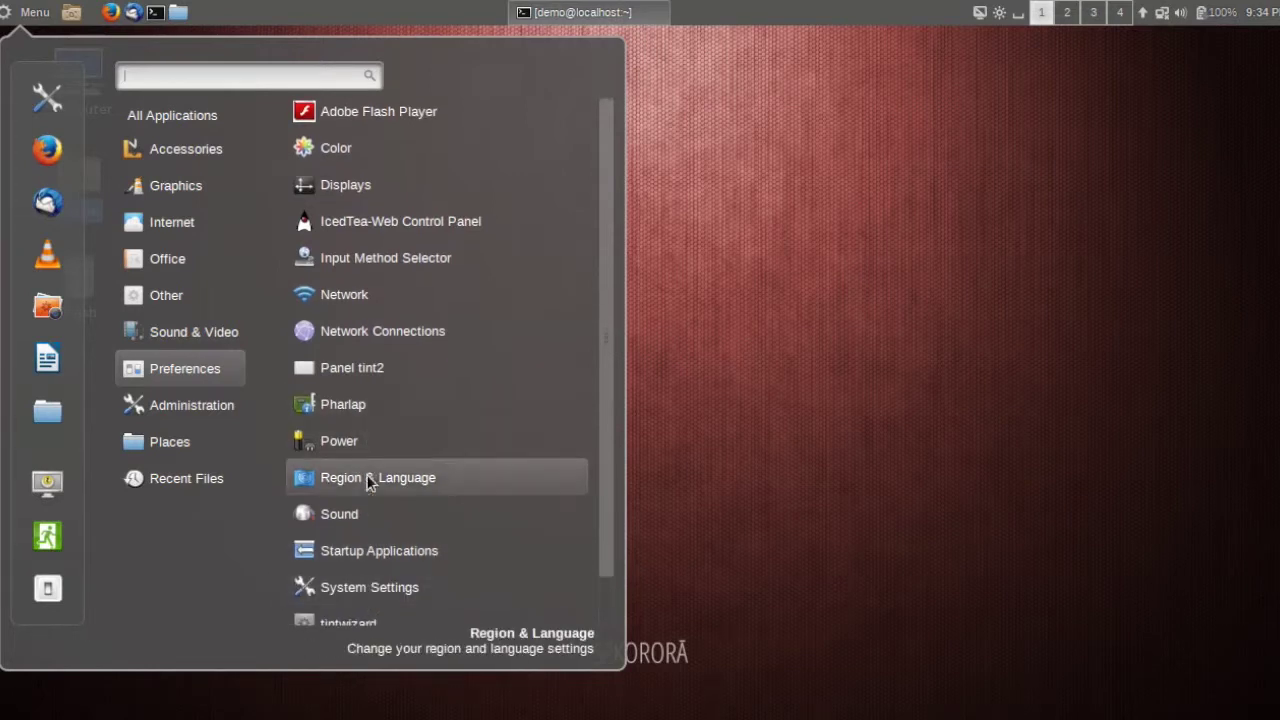
scroll(368, 480, "down", 2)
scroll(368, 490, "up", 2)
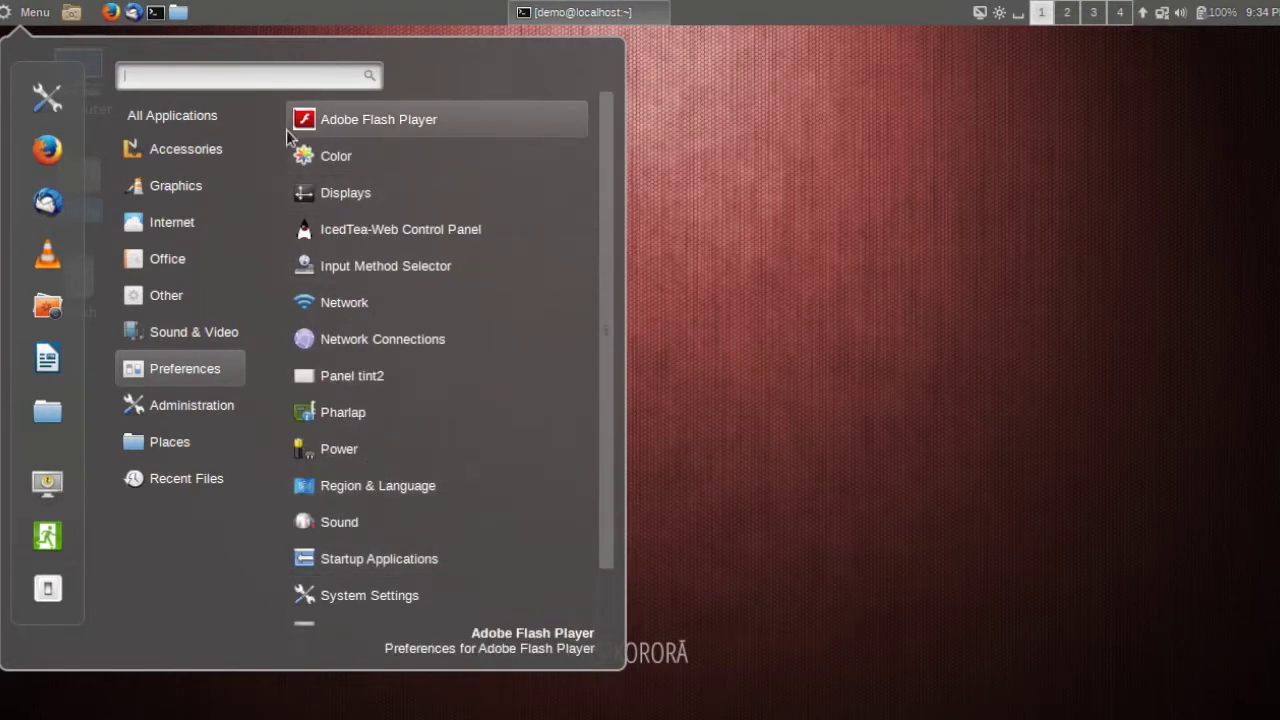
left_click(230, 119)
scroll(354, 120, "down", 10)
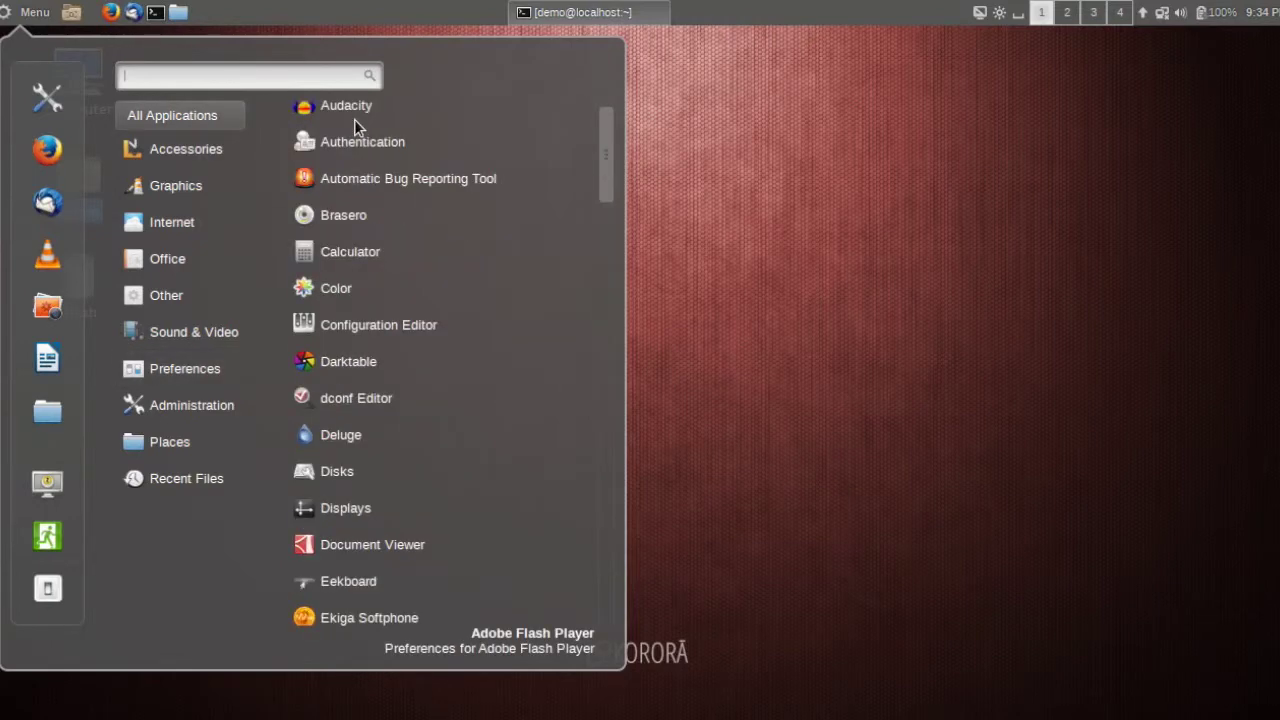
scroll(354, 119, "down", 10)
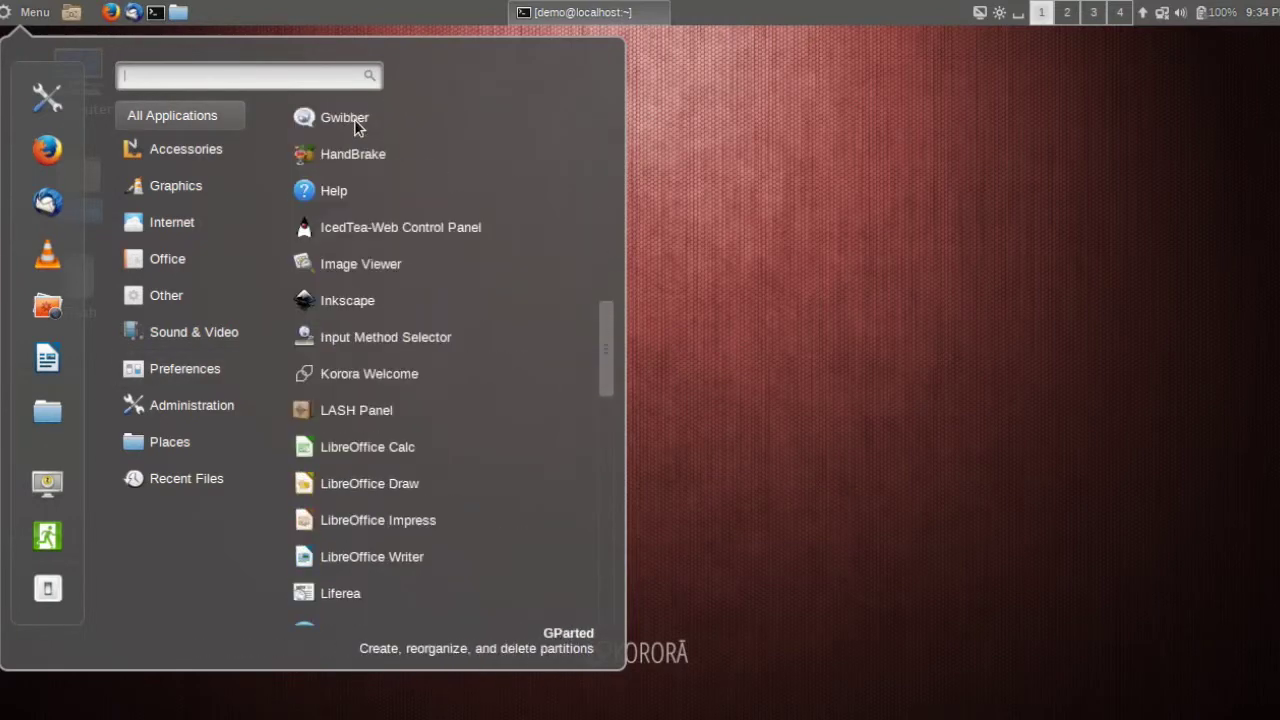
scroll(354, 119, "down", 10)
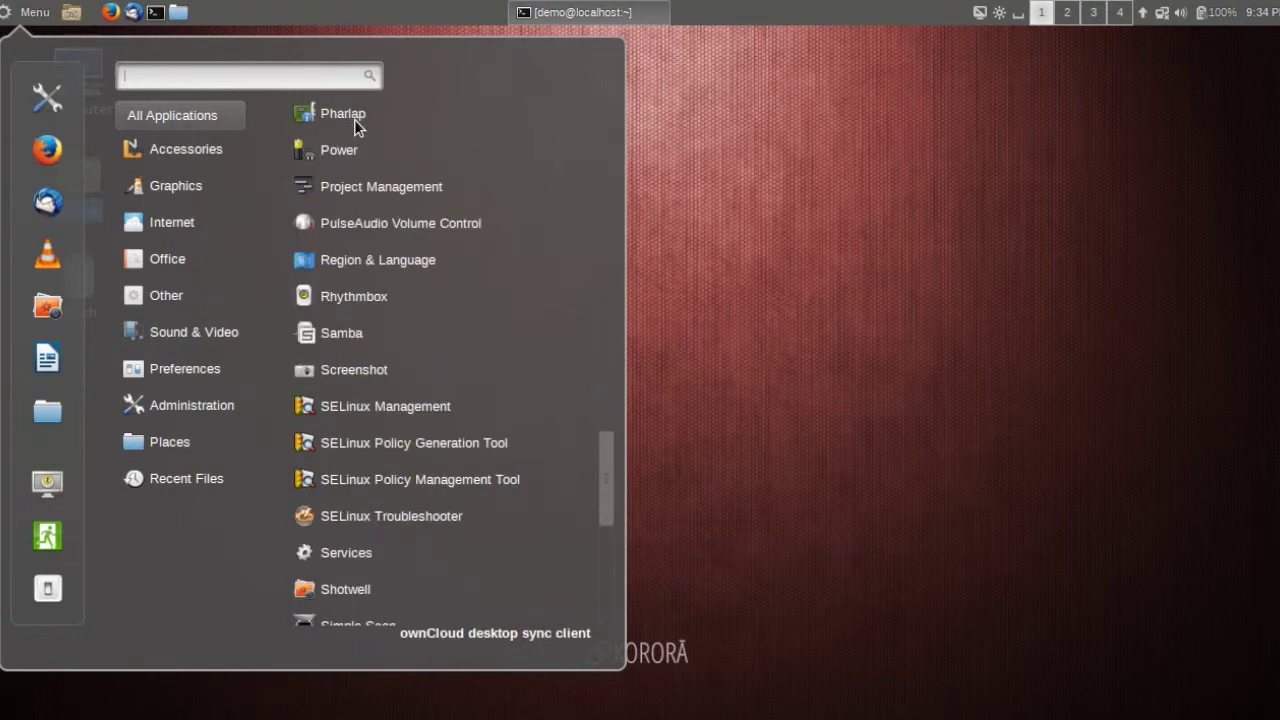
scroll(354, 119, "down", 3)
scroll(354, 119, "down", 2)
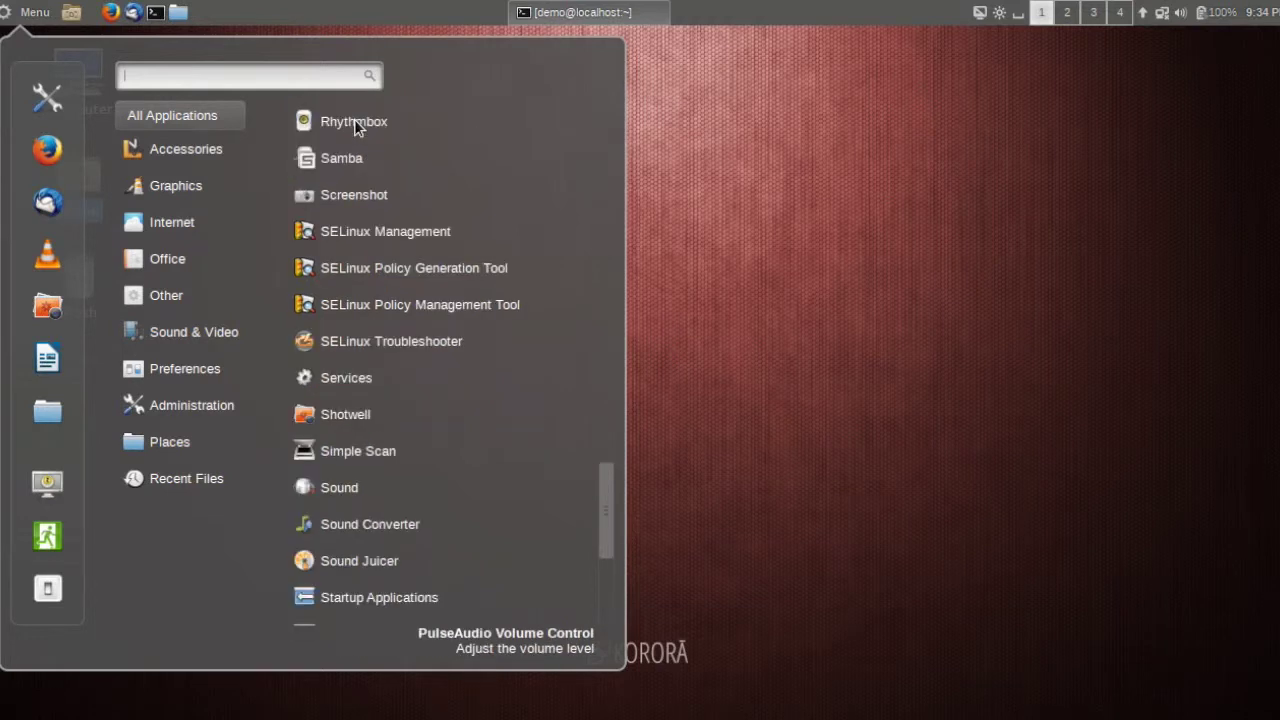
scroll(354, 119, "down", 1)
scroll(354, 119, "up", 1)
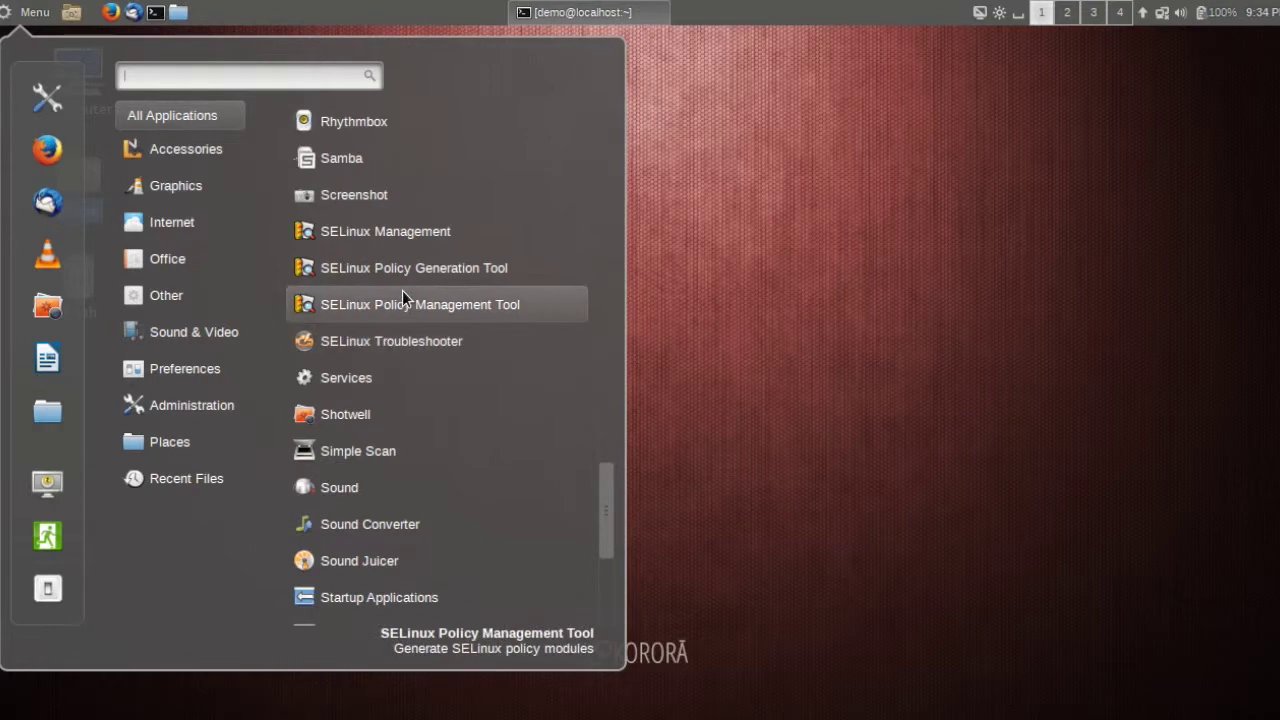
scroll(402, 290, "up", 5)
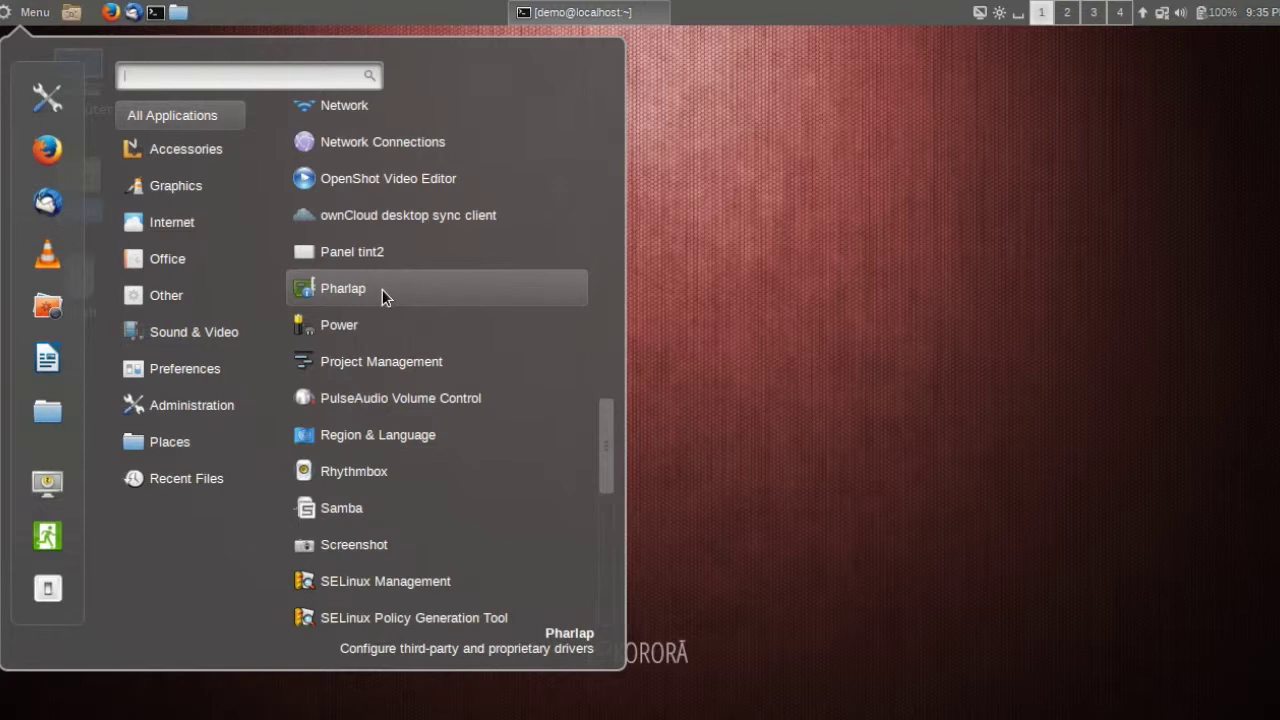
scroll(372, 287, "up", 2)
scroll(372, 287, "up", 10)
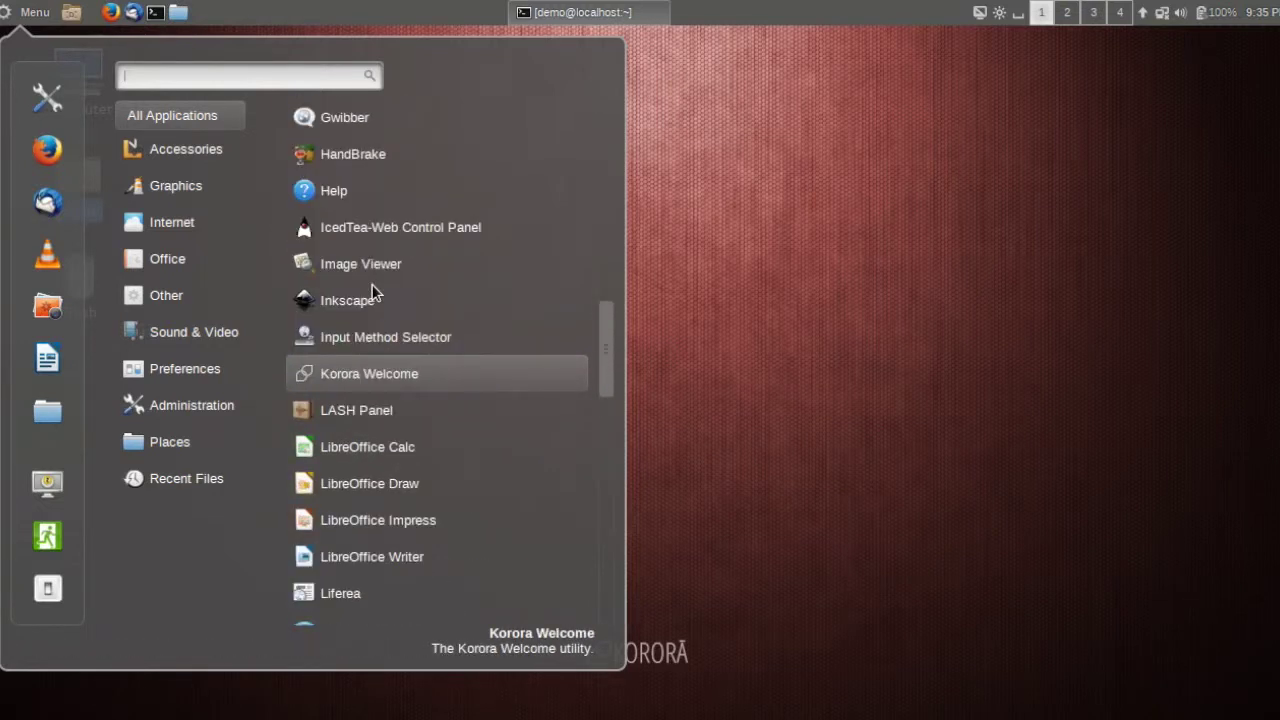
scroll(372, 290, "up", 2)
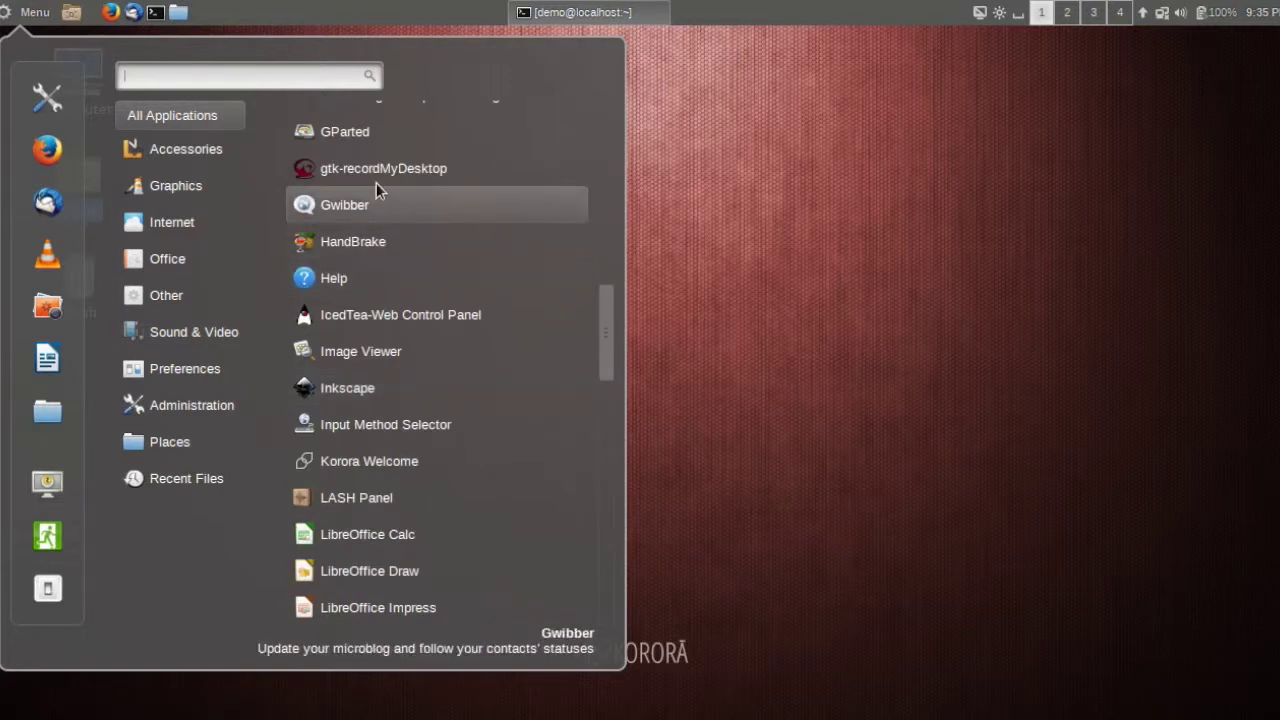
scroll(379, 180, "up", 2)
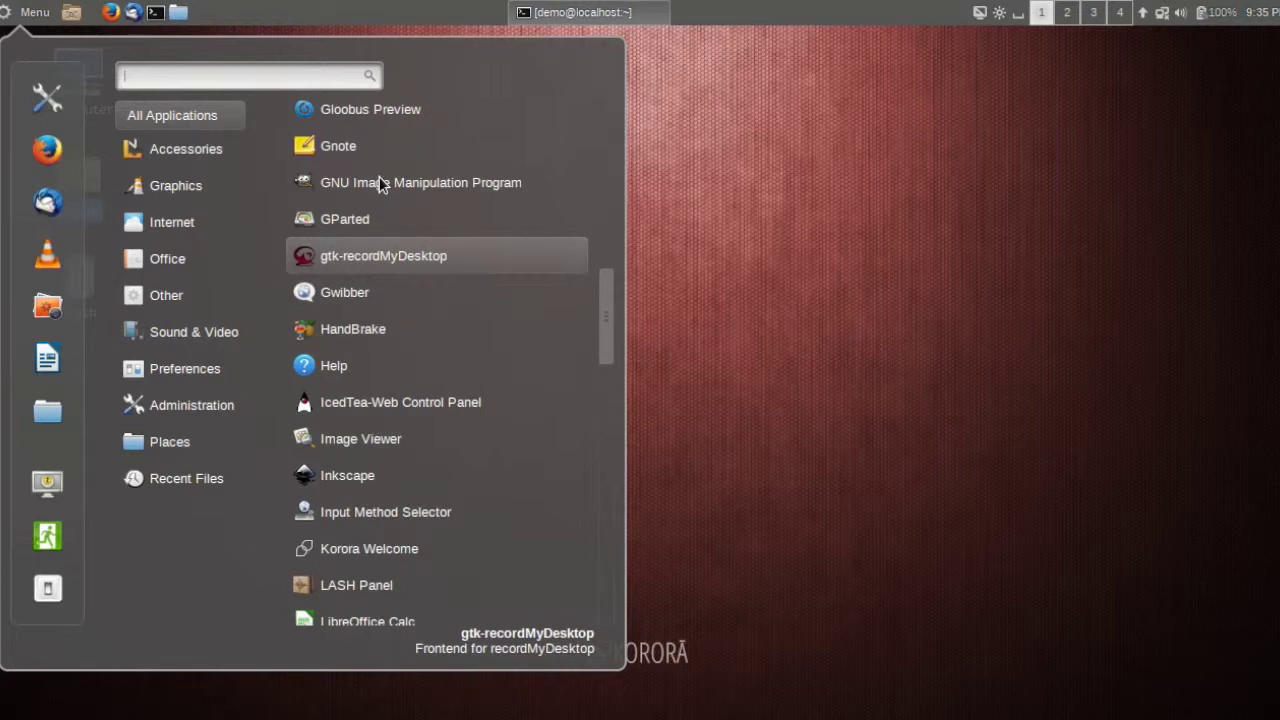
scroll(379, 178, "up", 8)
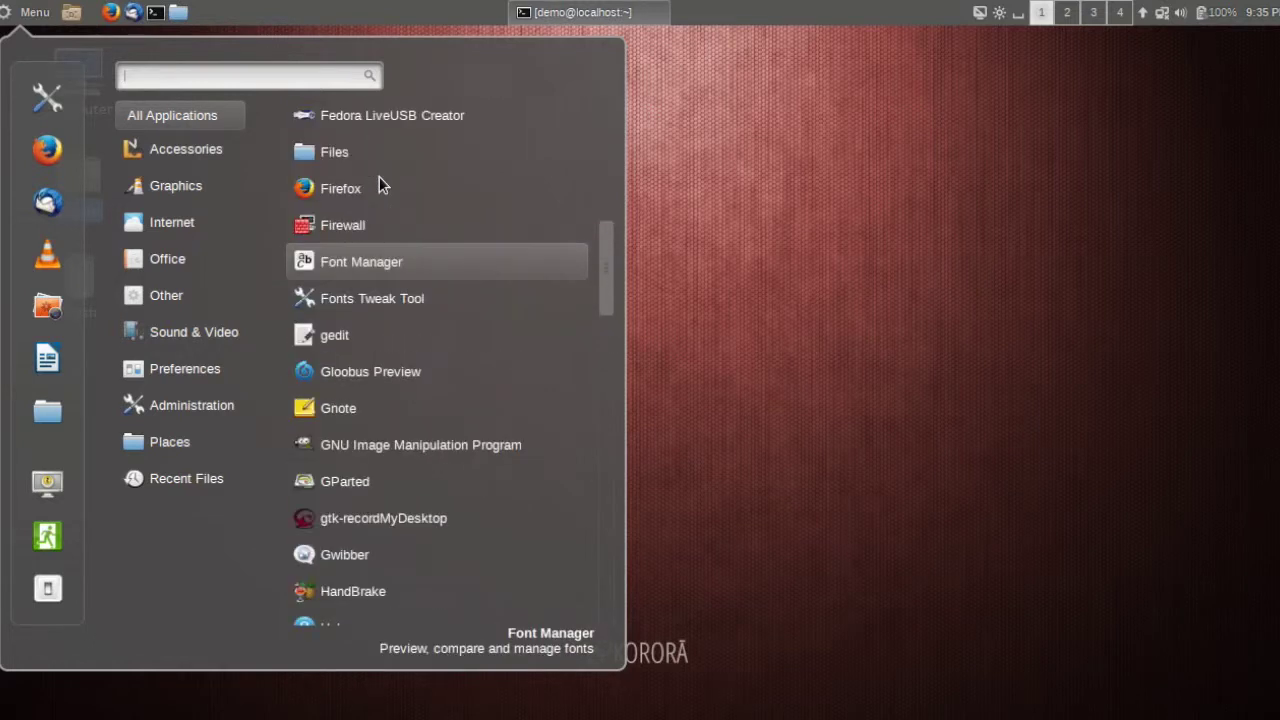
scroll(379, 176, "up", 4)
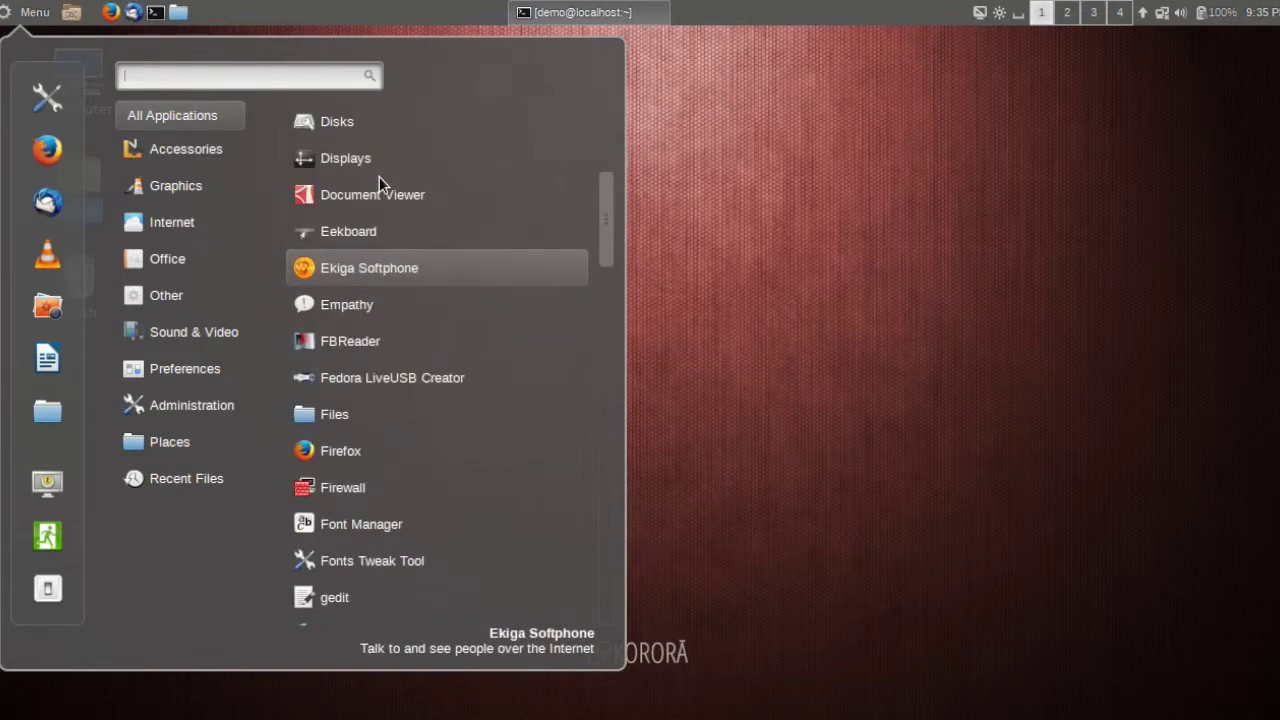
scroll(379, 176, "up", 4)
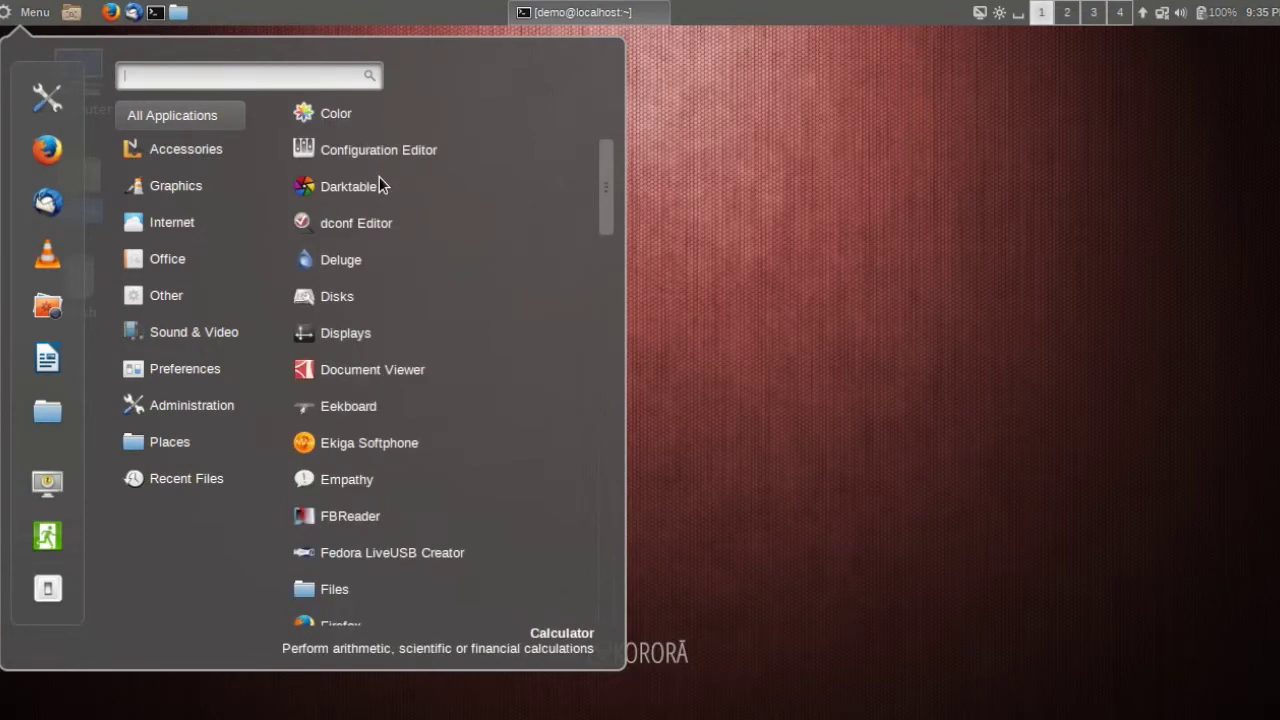
scroll(379, 176, "up", 2)
scroll(379, 176, "up", 2)
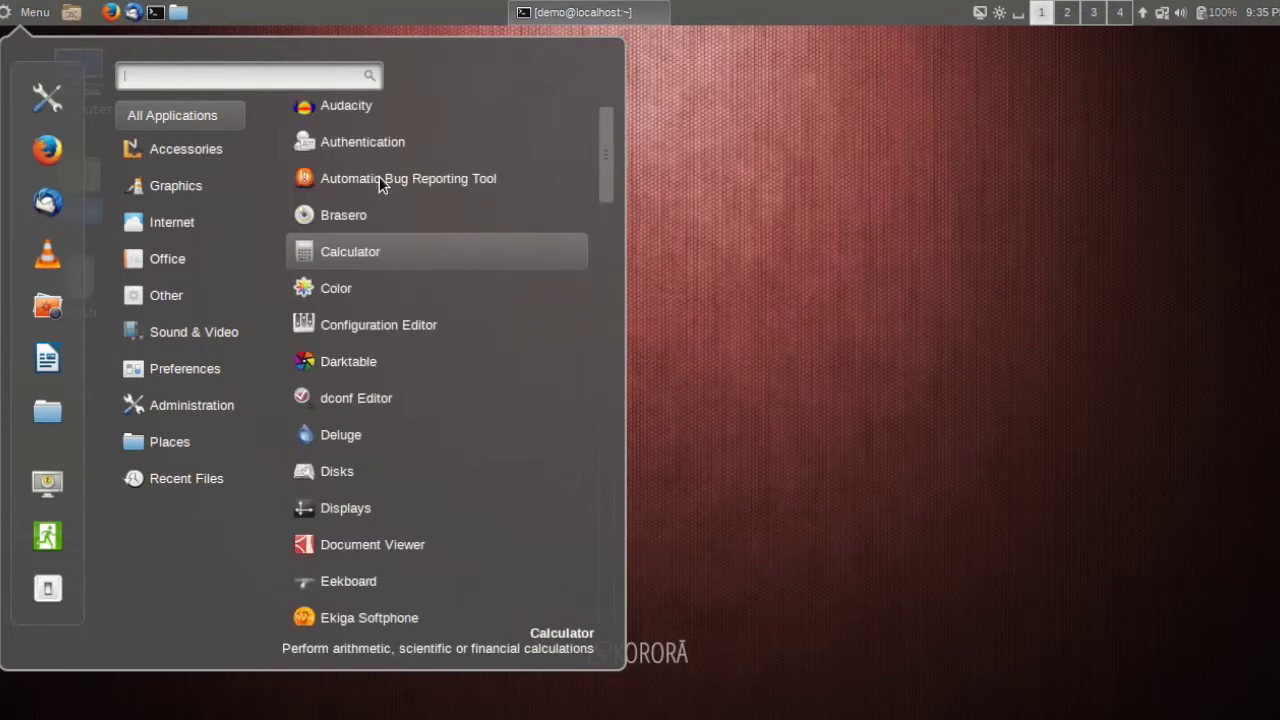
scroll(379, 176, "up", 2)
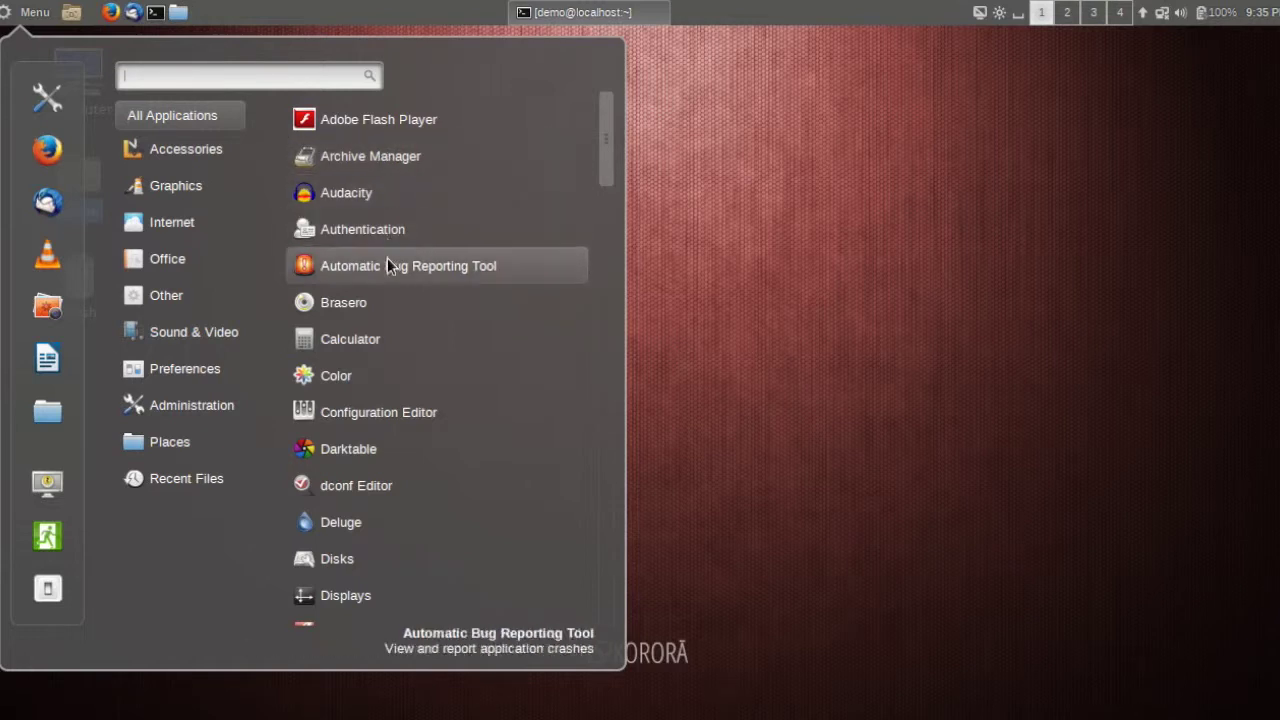
scroll(367, 339, "down", 20)
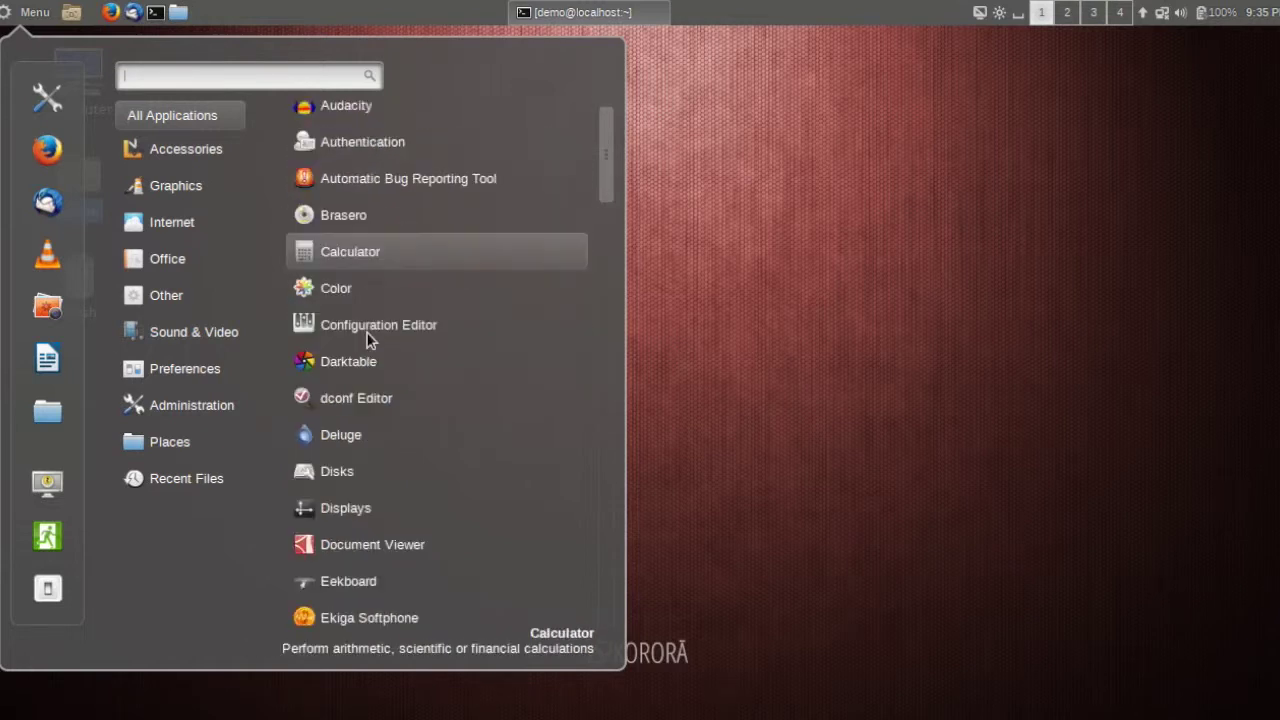
scroll(367, 340, "down", 5)
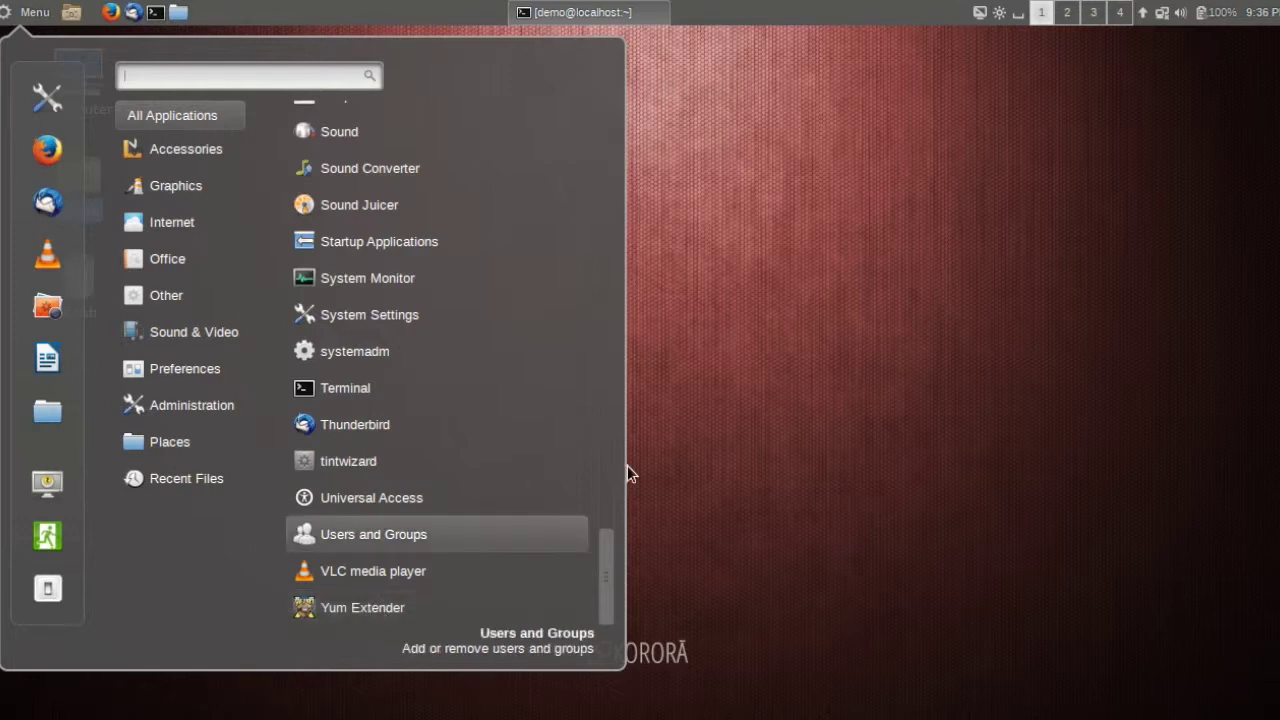
left_click(753, 400)
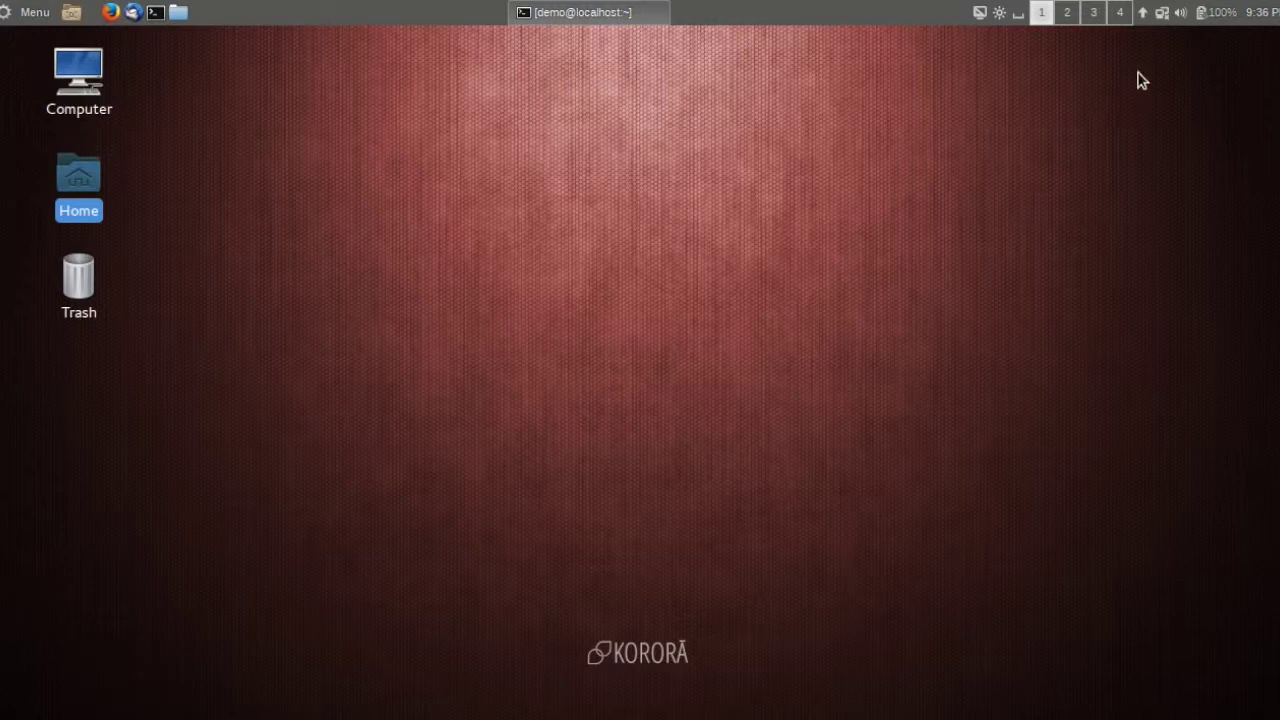
Step: Turn on the wired network connection and dismiss the connection notification
left_click(1161, 13)
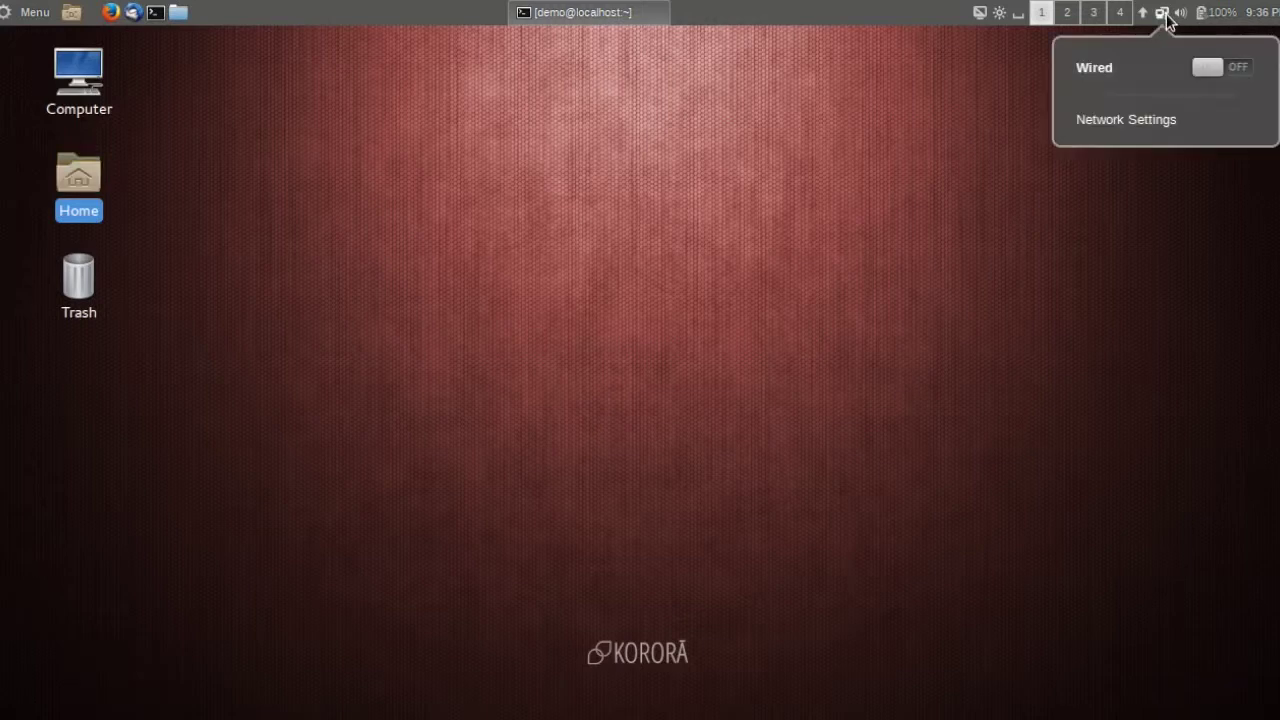
left_click(1208, 72)
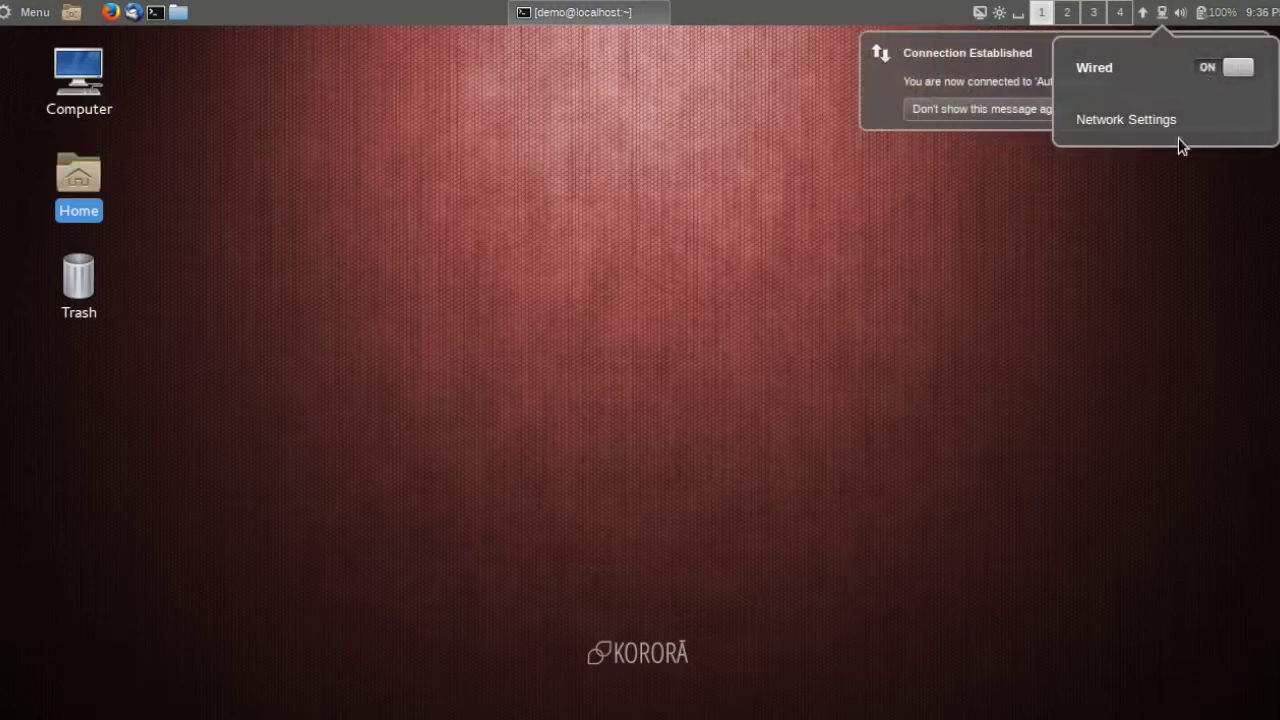
left_click(996, 70)
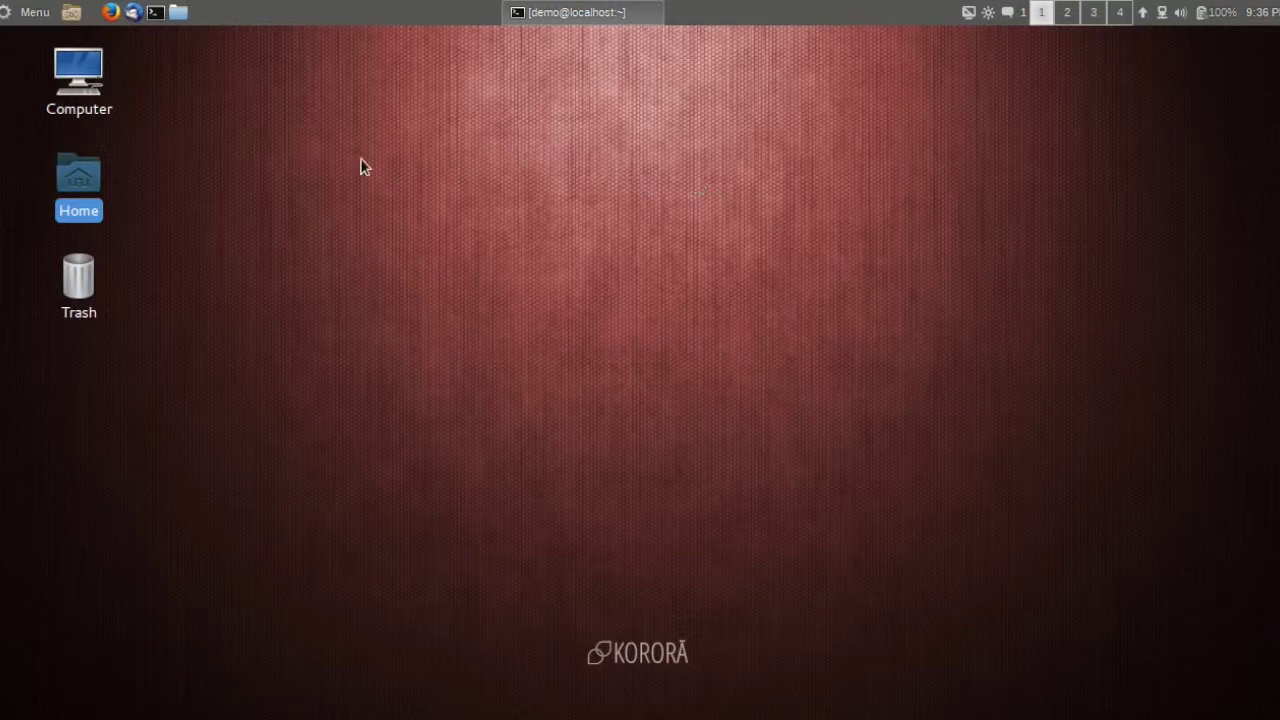
Step: Open Yum Extender and select all of the listed package updates
left_click(30, 14)
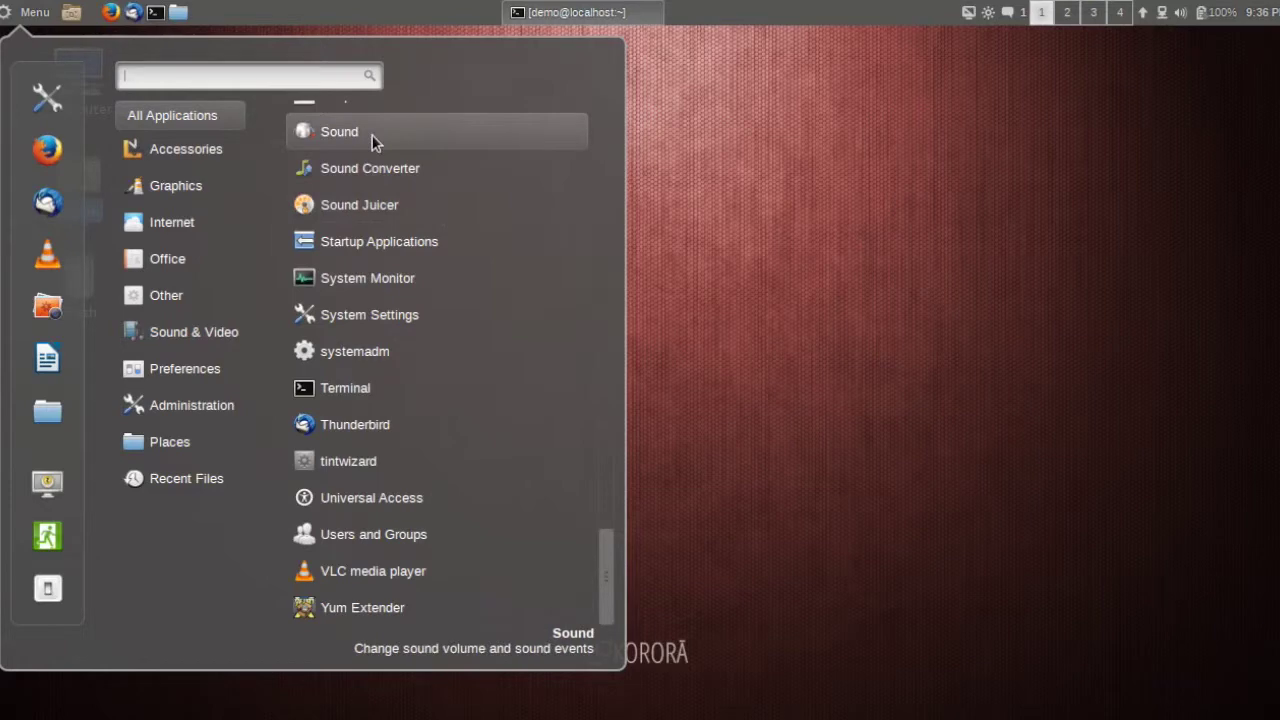
scroll(438, 300, "up", 8)
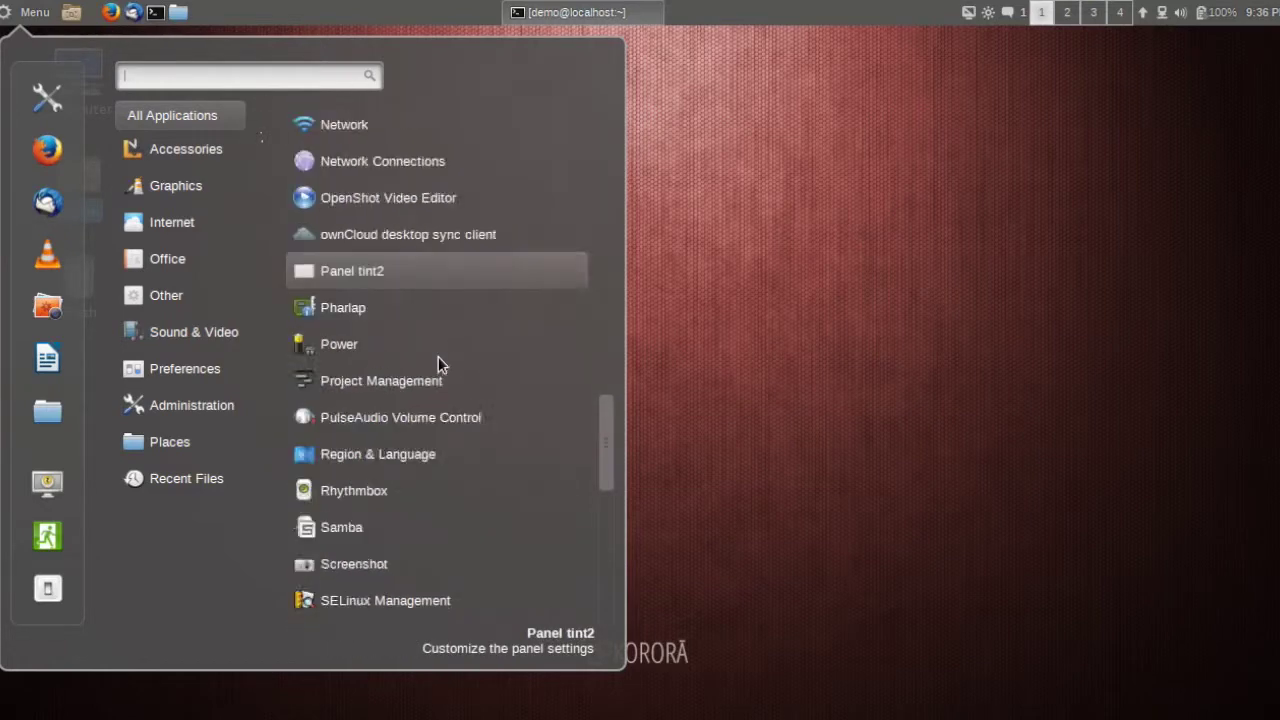
scroll(438, 356, "down", 8)
left_click(378, 605)
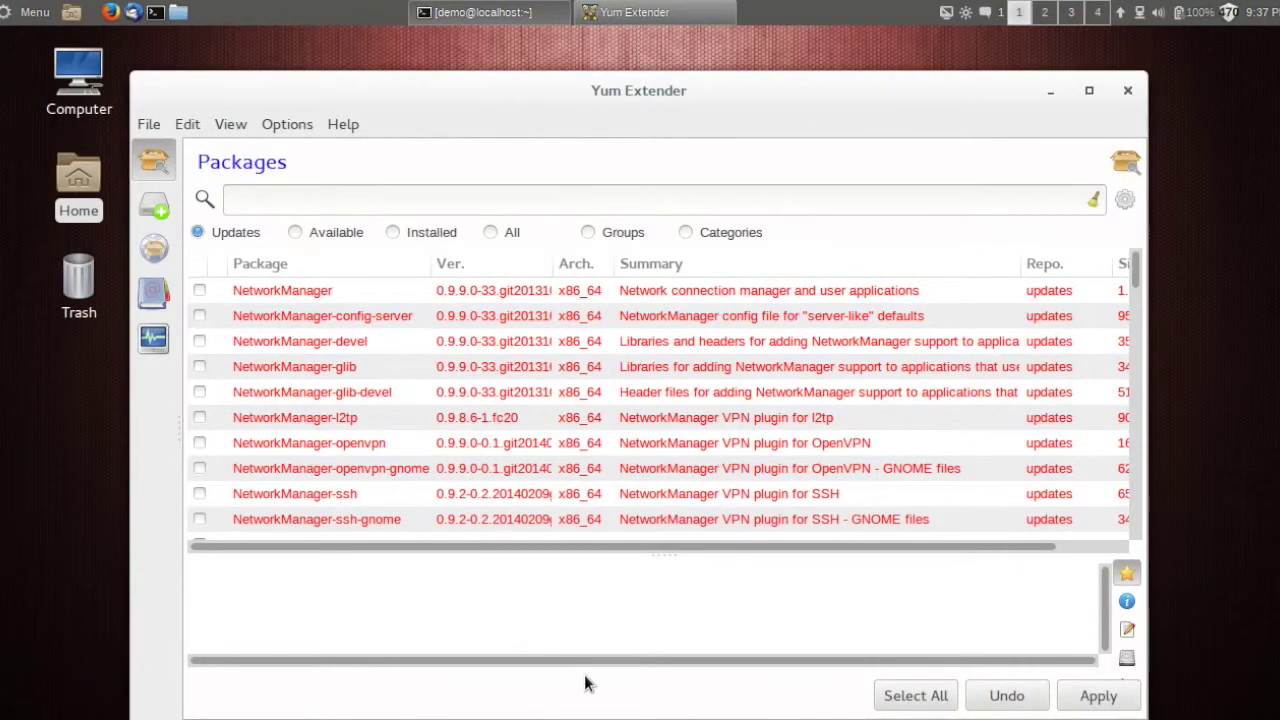
left_click(914, 698)
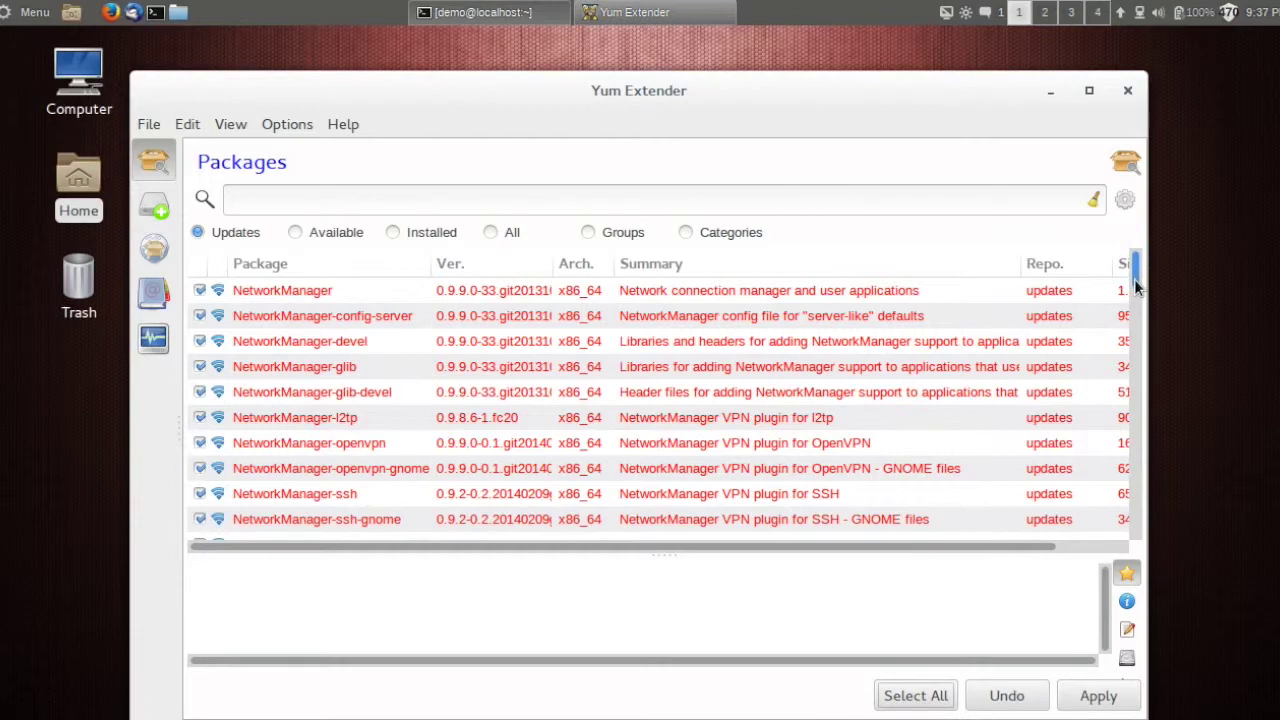
mouse_move(1135, 287)
left_mouse_down()
mouse_move(1122, 420)
mouse_move(1130, 530)
mouse_move(1130, 262)
left_mouse_up()
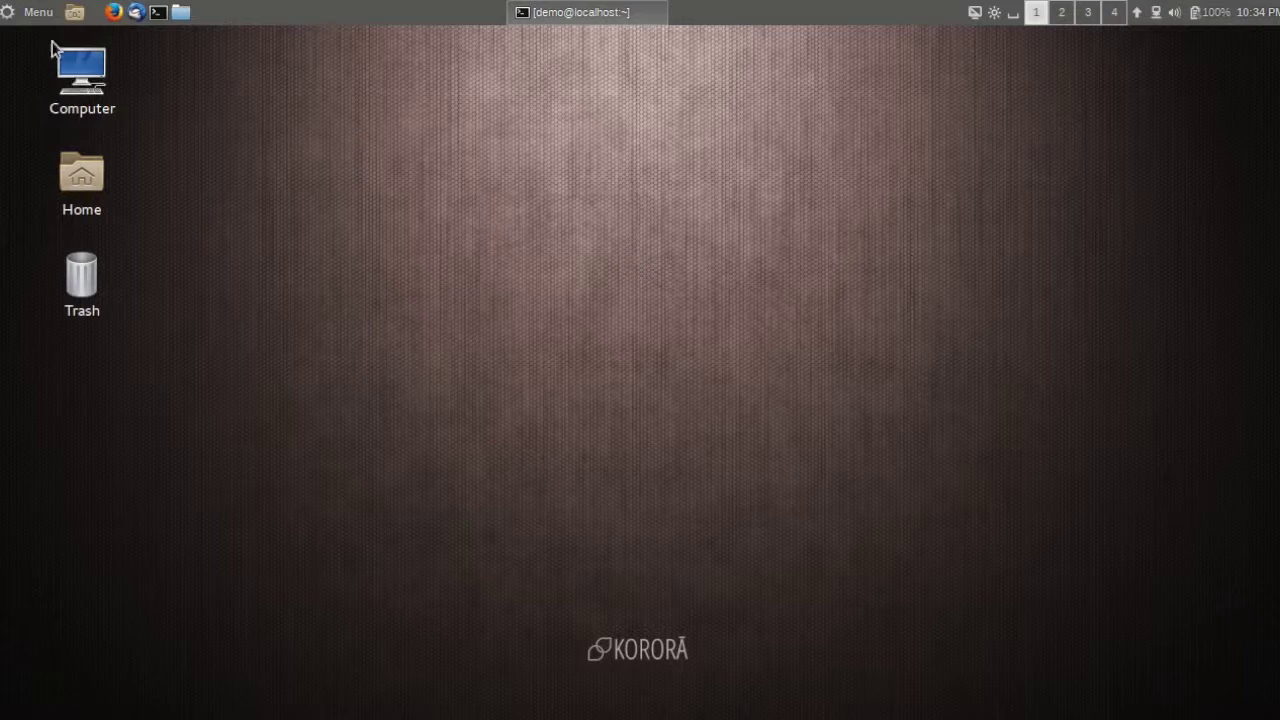
Step: Open Pharlap to configure the proprietary hardware drivers
left_click(36, 14)
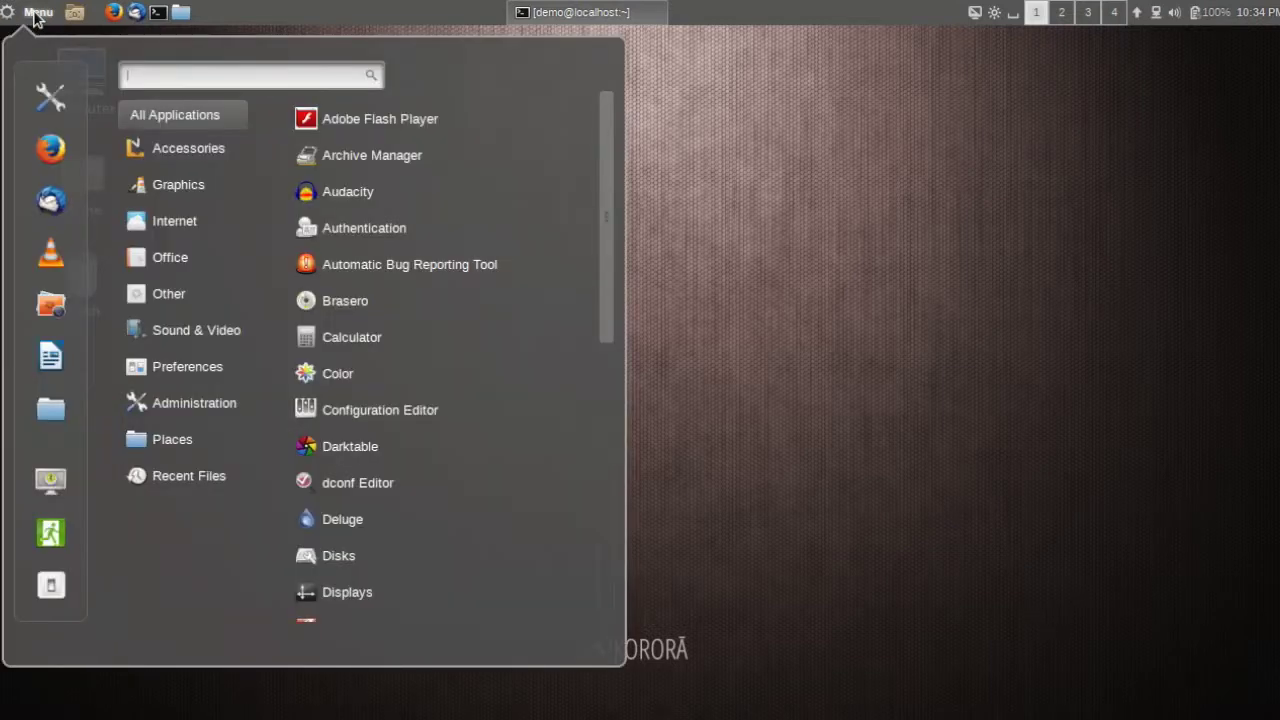
mouse_move(177, 366)
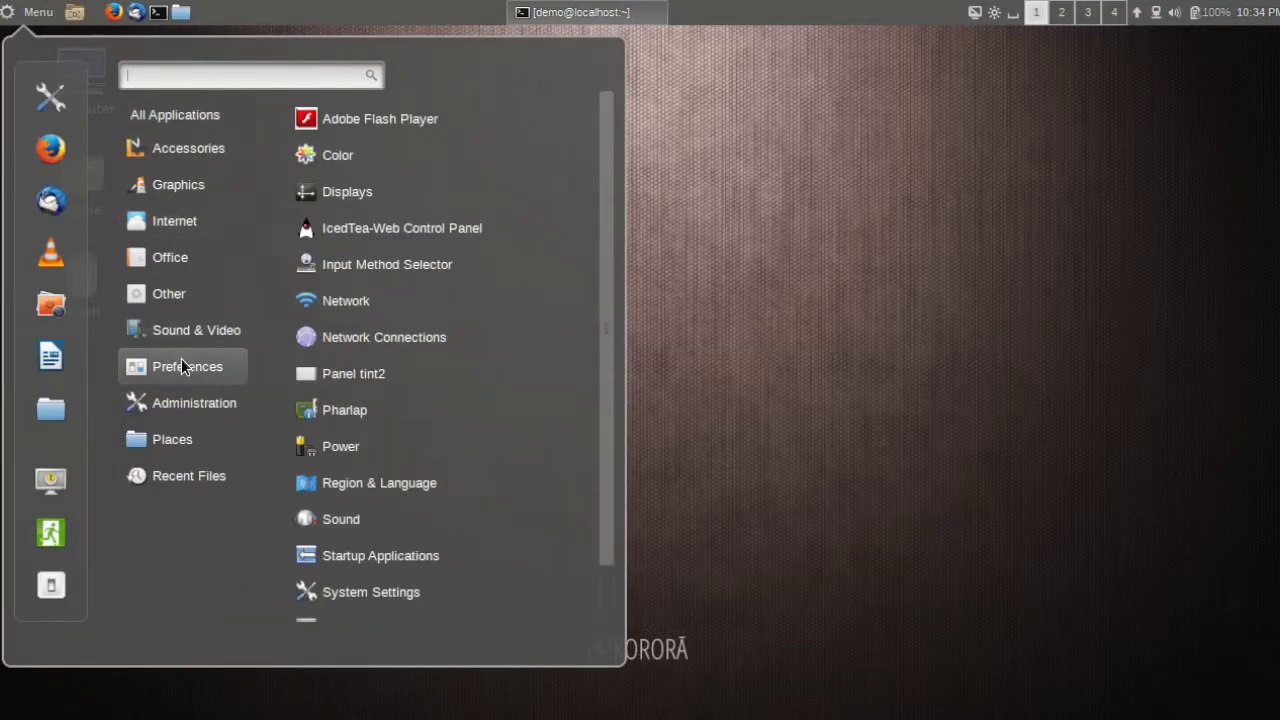
left_click(329, 411)
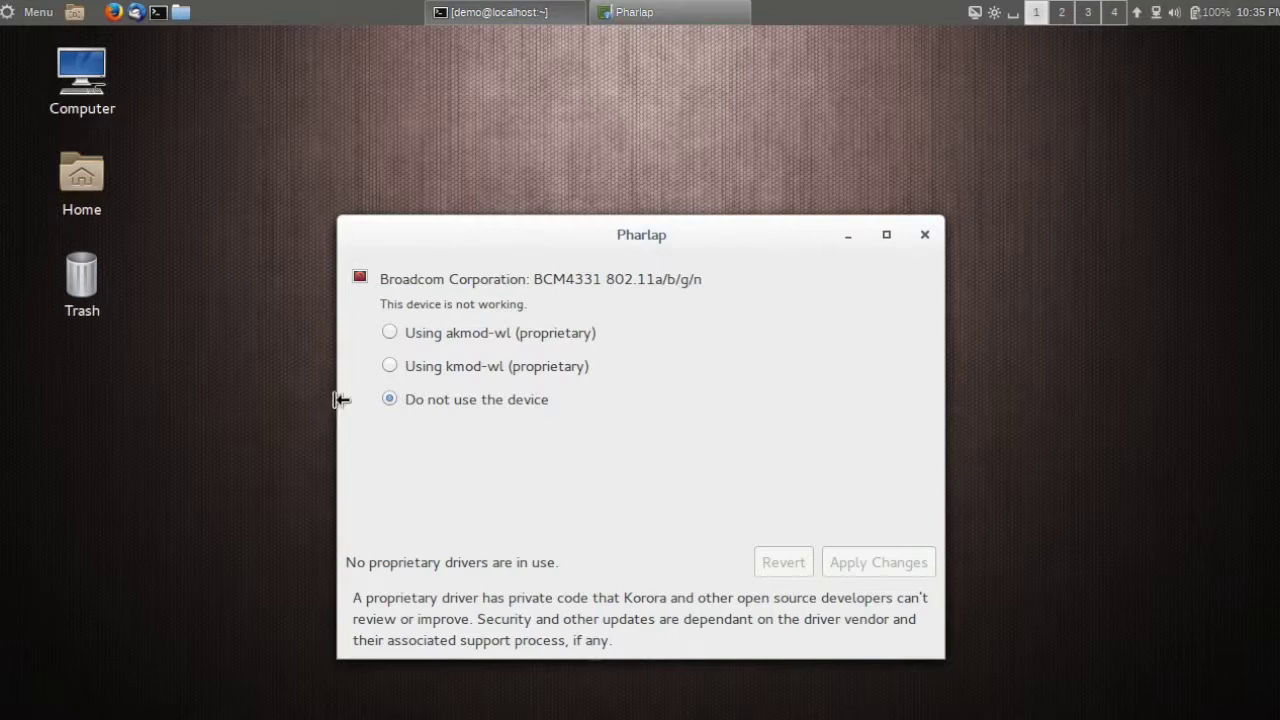
Step: Apply the proprietary kmod-wl driver to the Broadcom BCM4331 wireless device, authorising the change with the account password
left_click(390, 366)
left_click(857, 561)
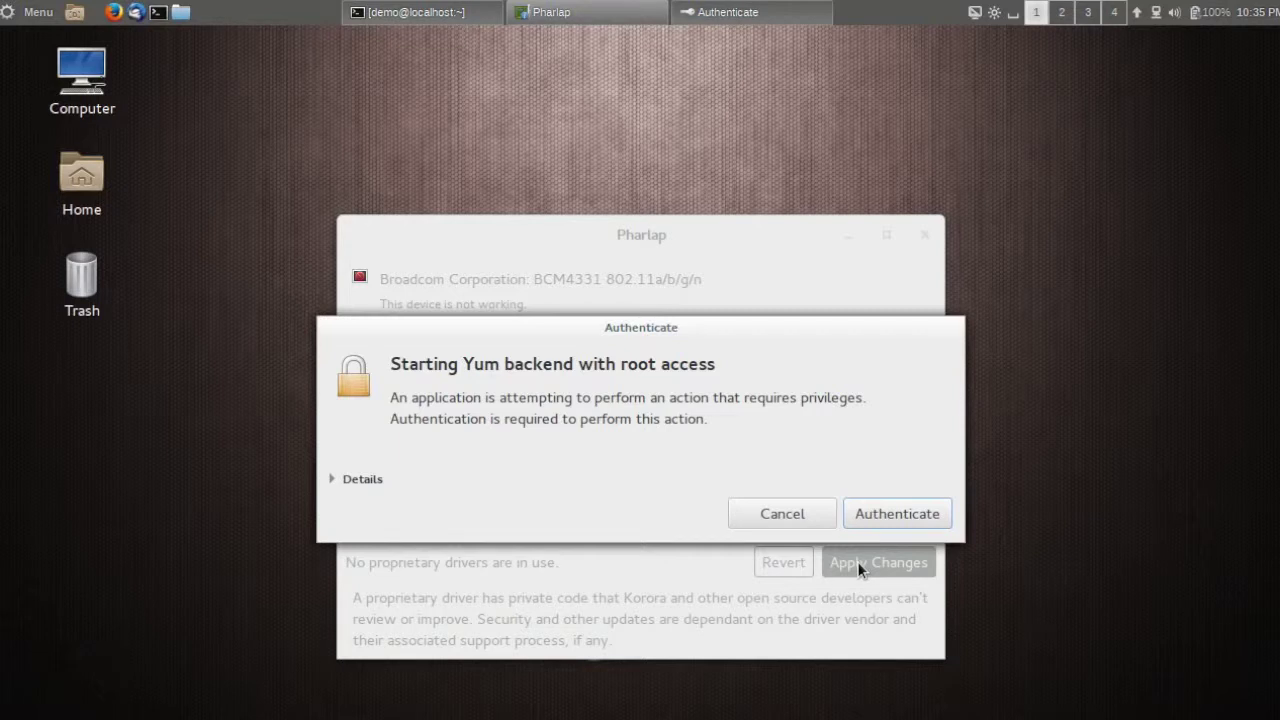
type("•")
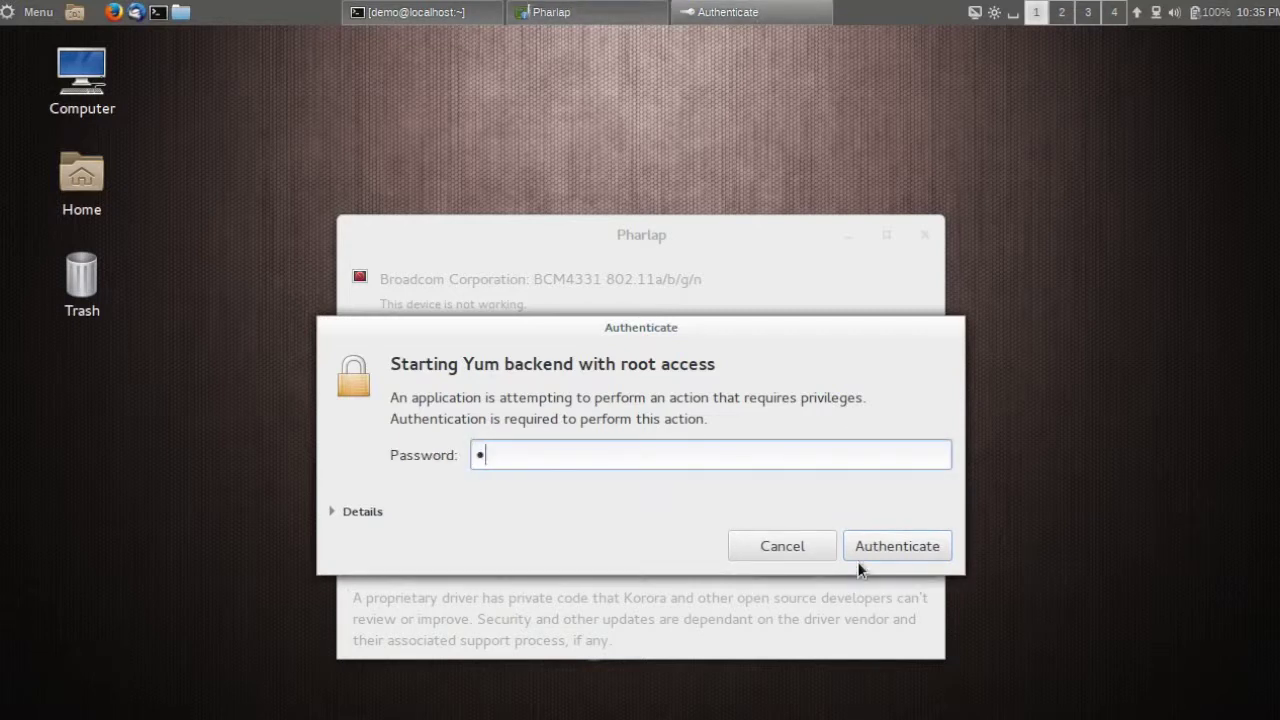
type("•••")
left_click(857, 555)
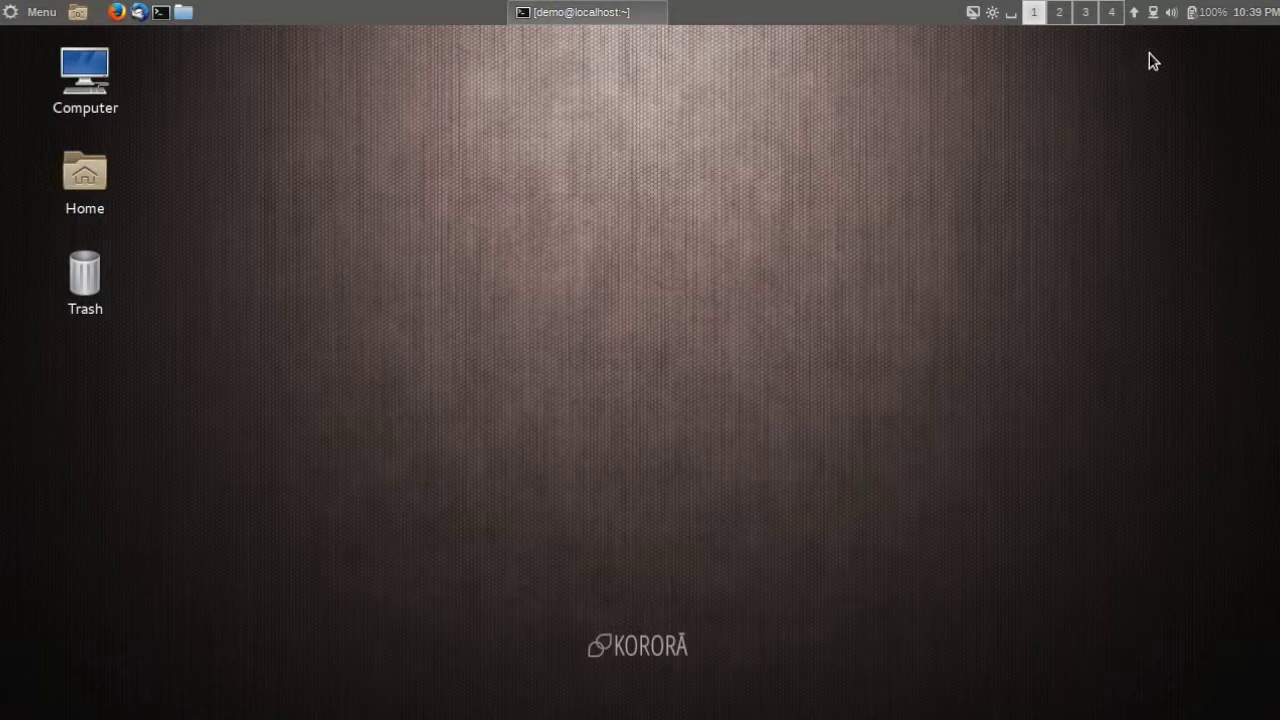
Step: Connect to the FBIsurveillanceVan5 wireless network, entering the Wi-Fi password
left_click(1153, 12)
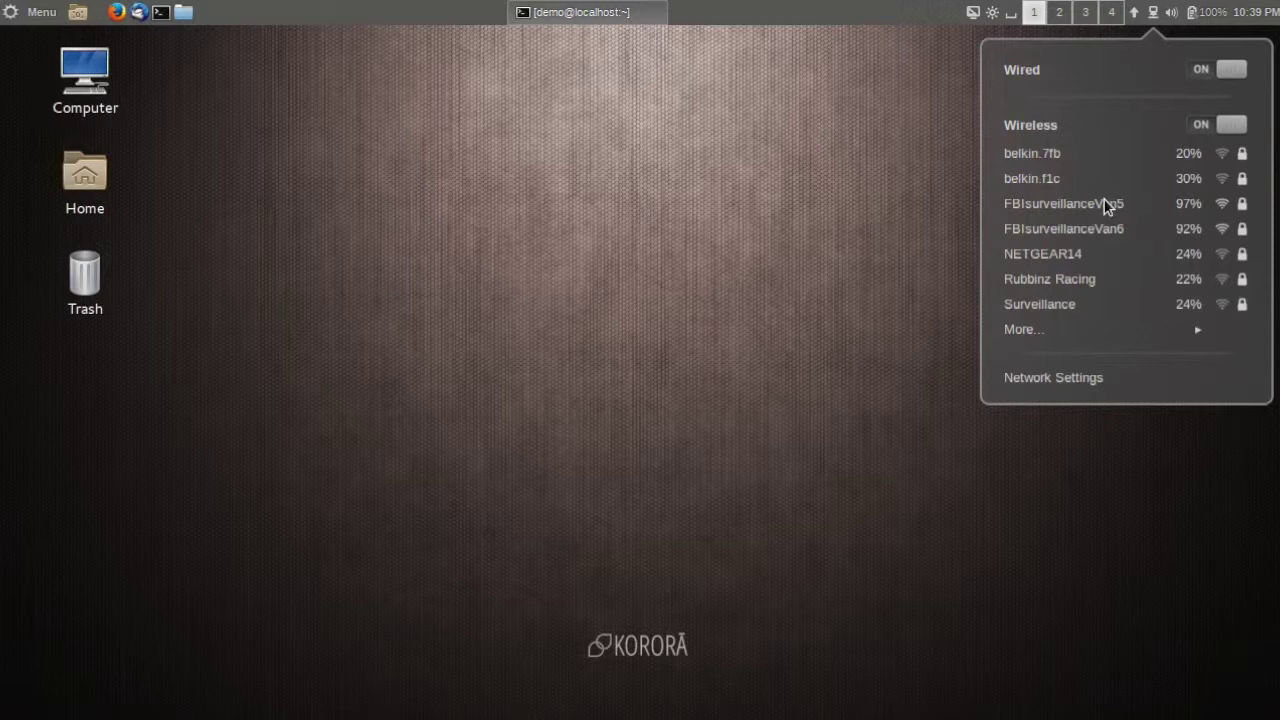
left_click(1104, 203)
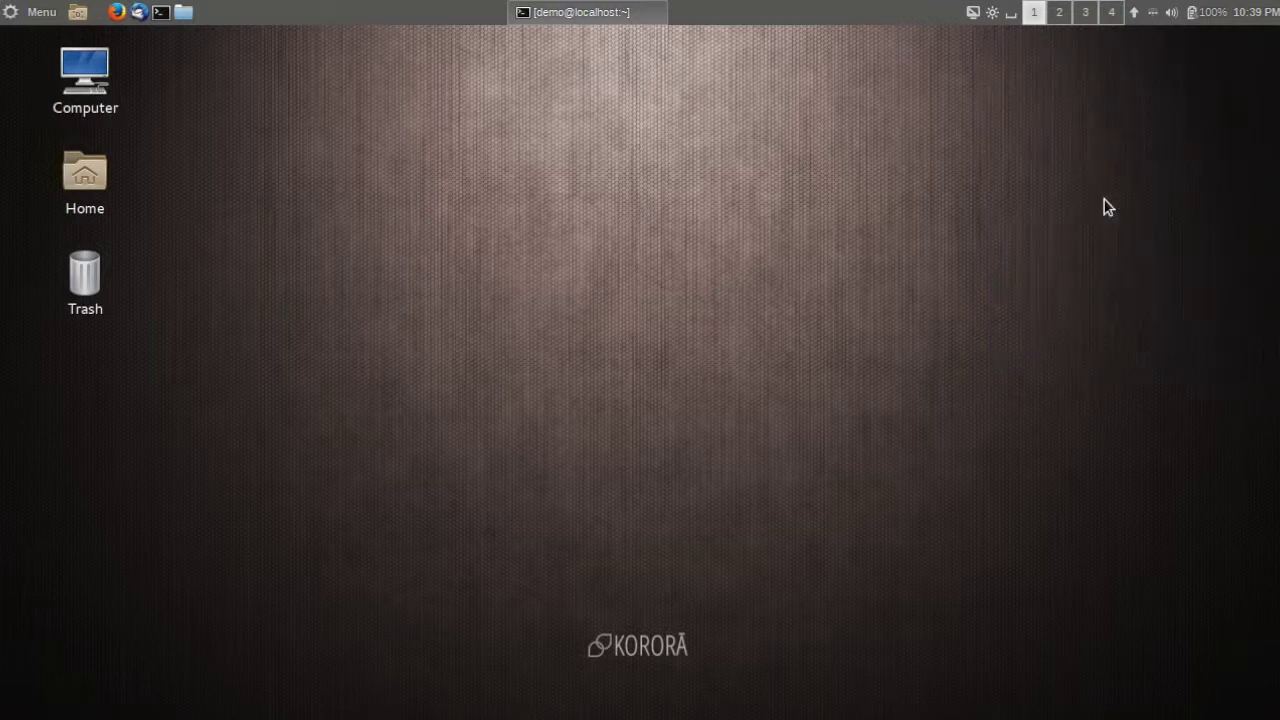
type("••")
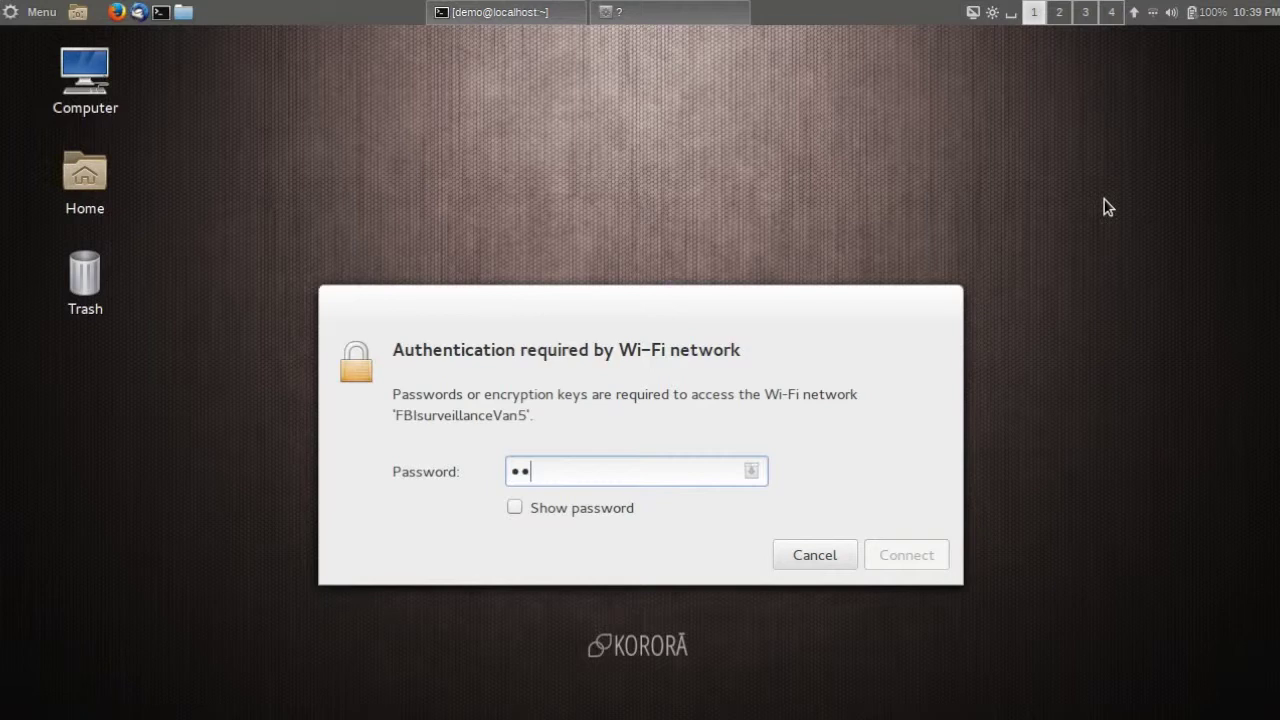
type("••••••••")
key("Return")
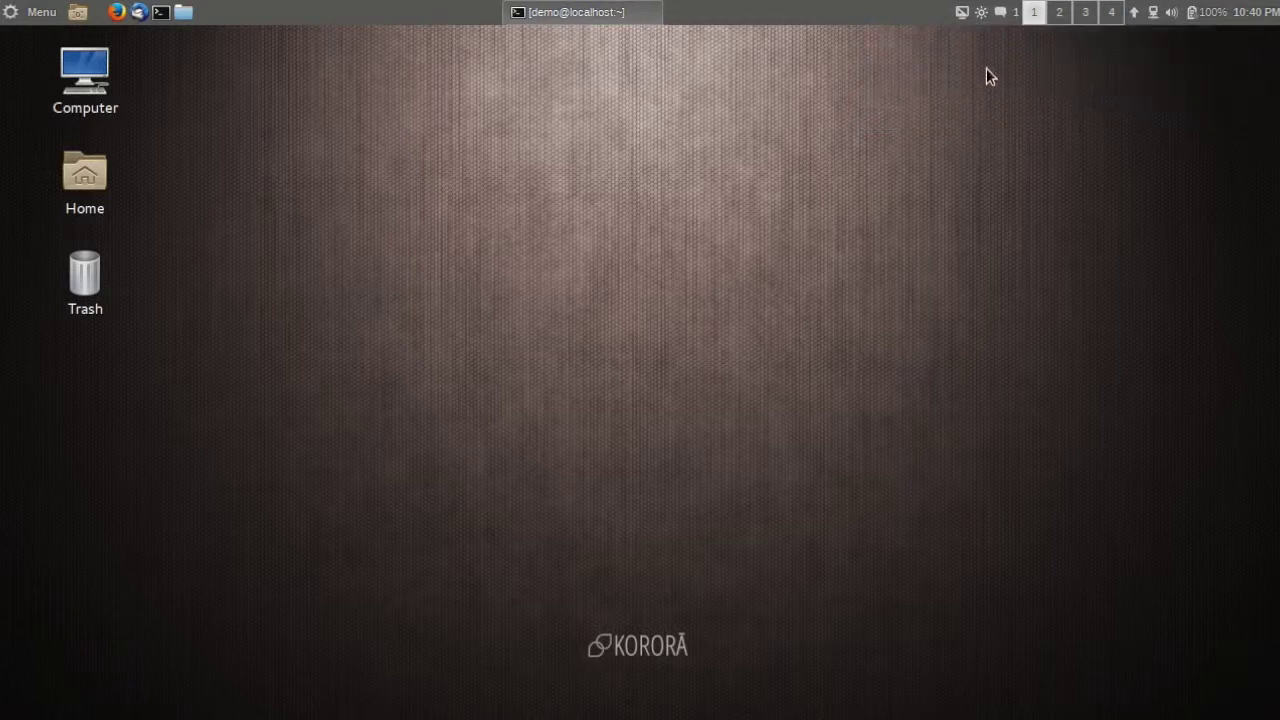
Step: Look through the installed applications, covering the Graphics category and the full list down to the Startup Applications entry
left_click(41, 14)
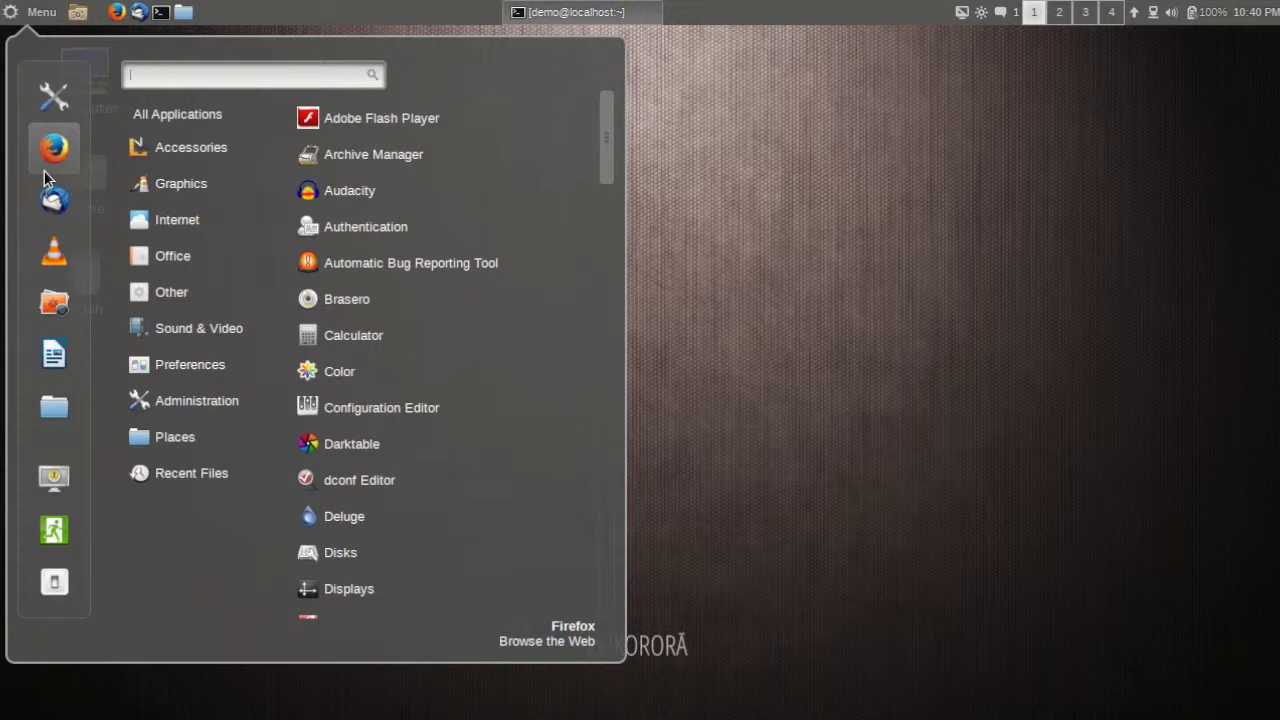
mouse_move(200, 190)
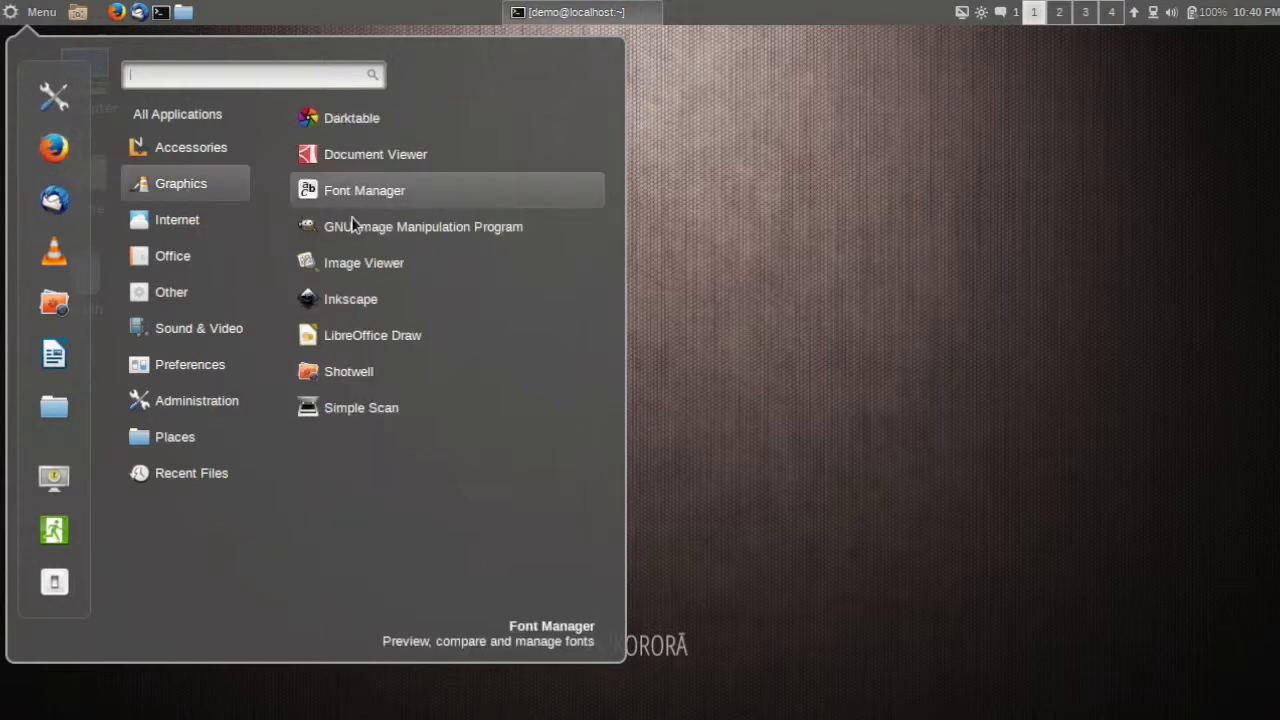
mouse_move(208, 120)
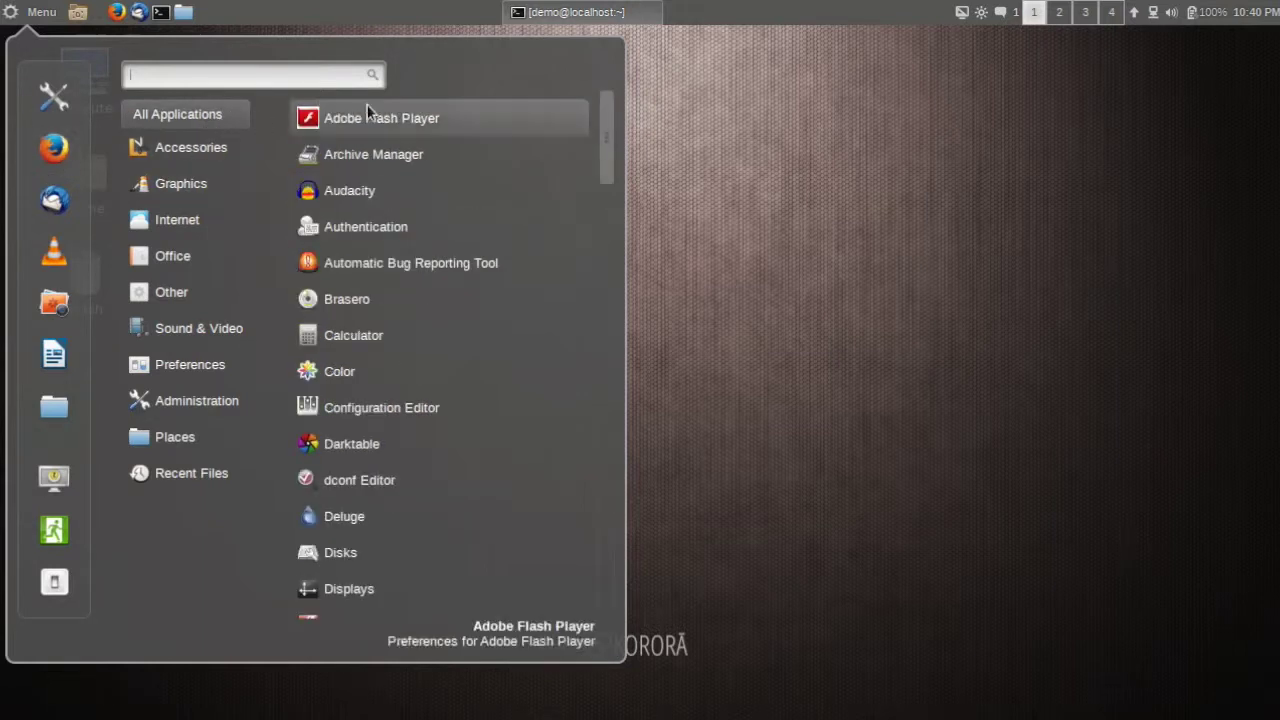
scroll(377, 109, "down", 5)
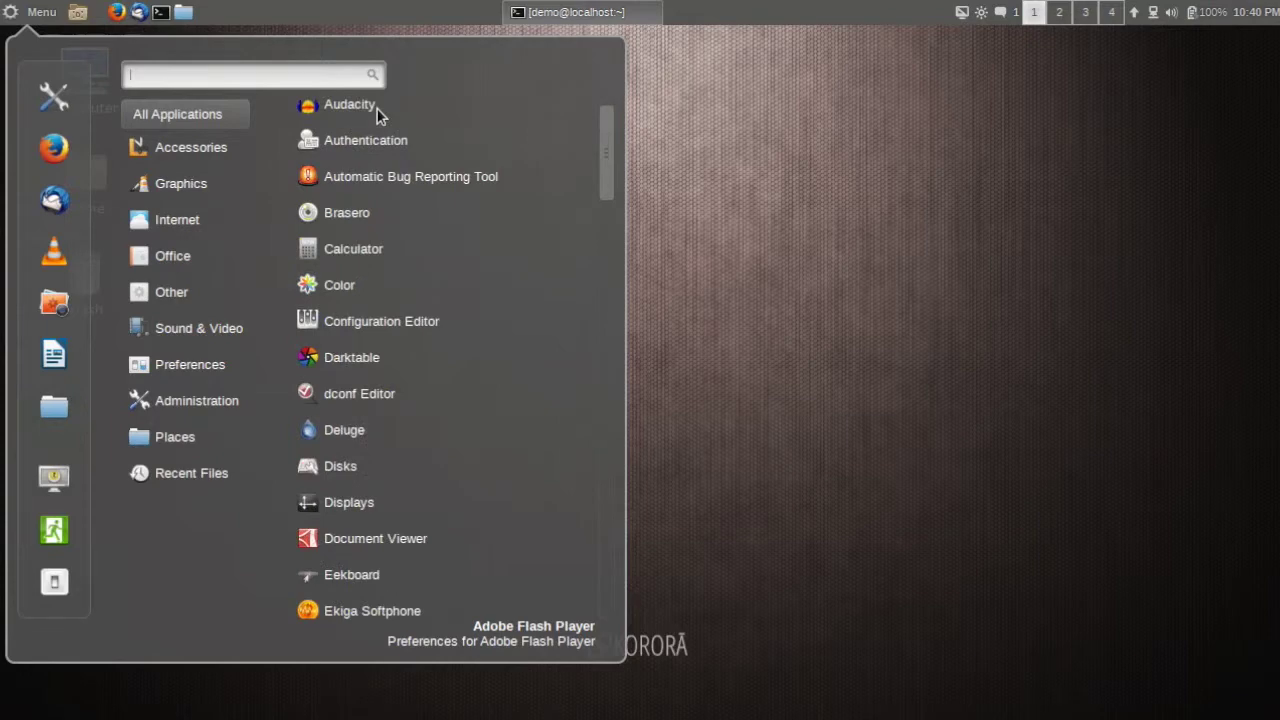
scroll(377, 109, "down", 10)
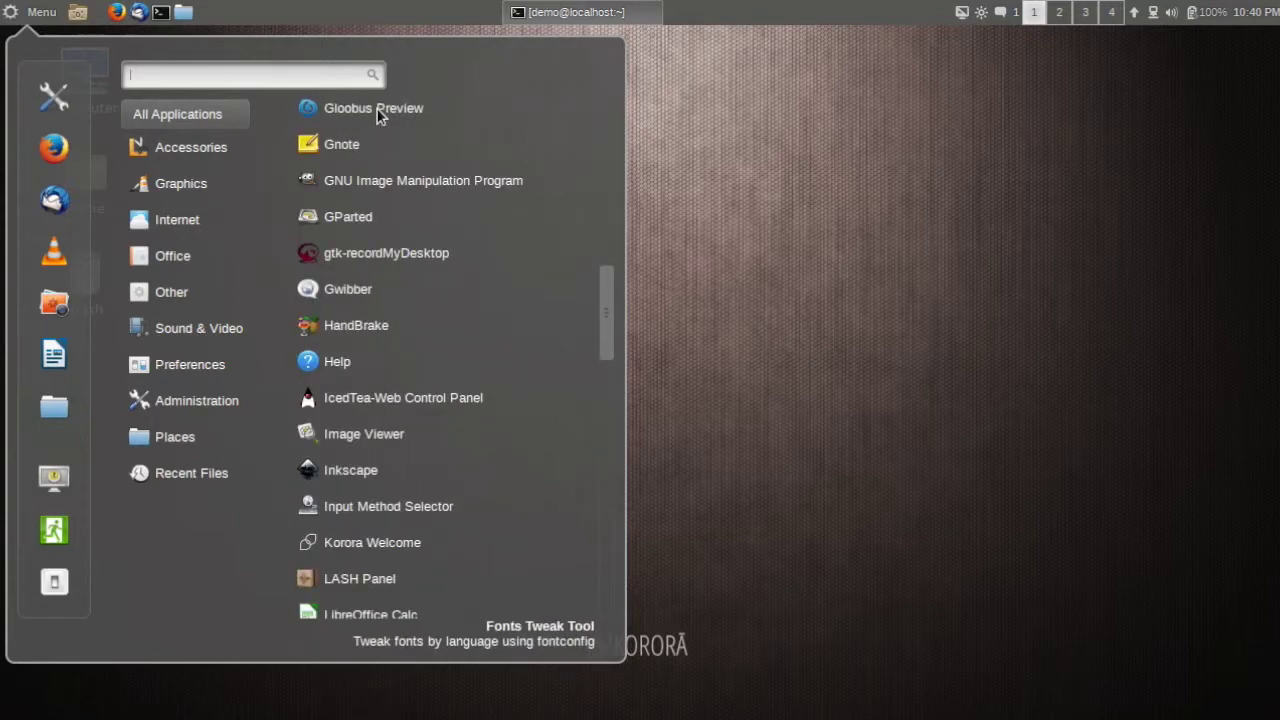
scroll(377, 109, "down", 5)
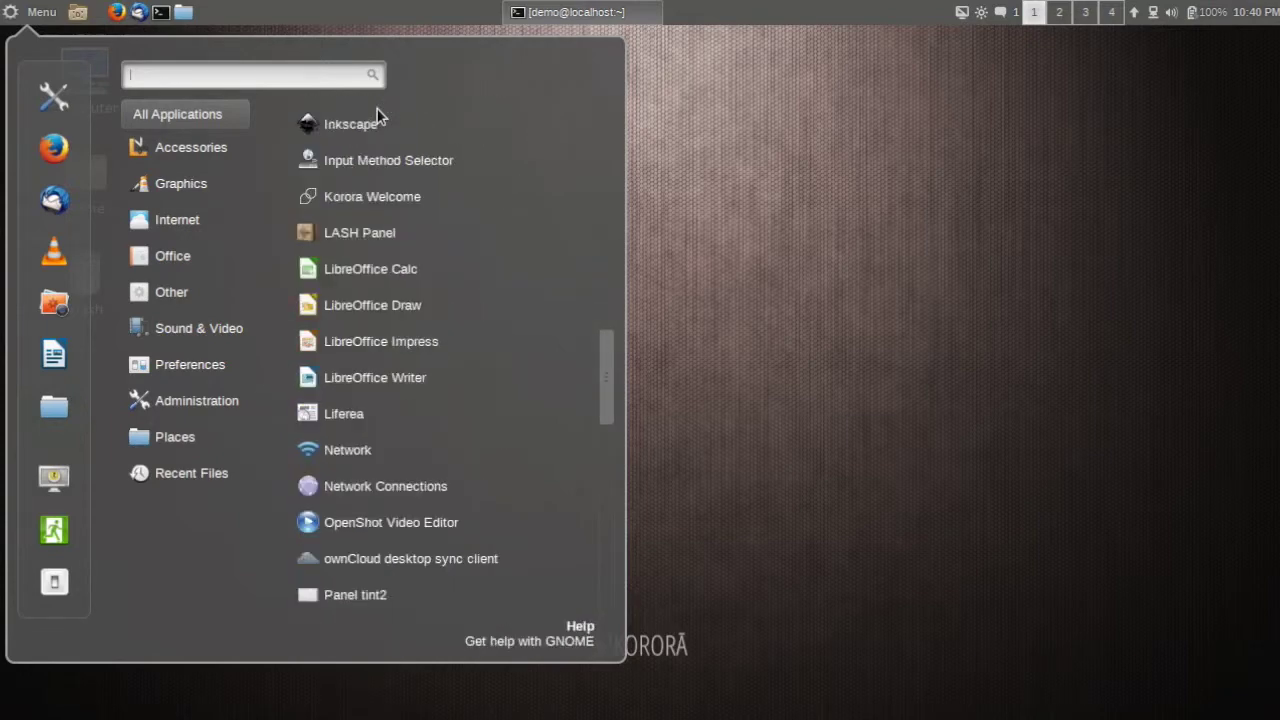
scroll(377, 109, "down", 10)
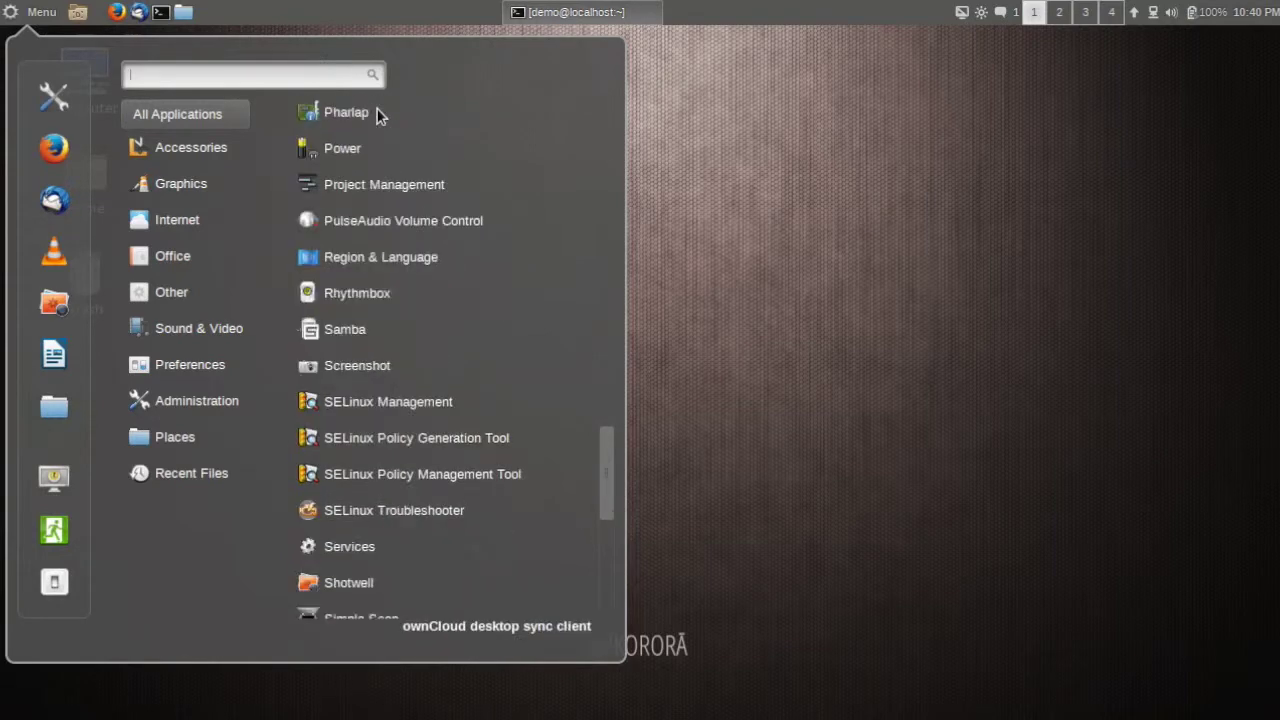
scroll(377, 109, "down", 2)
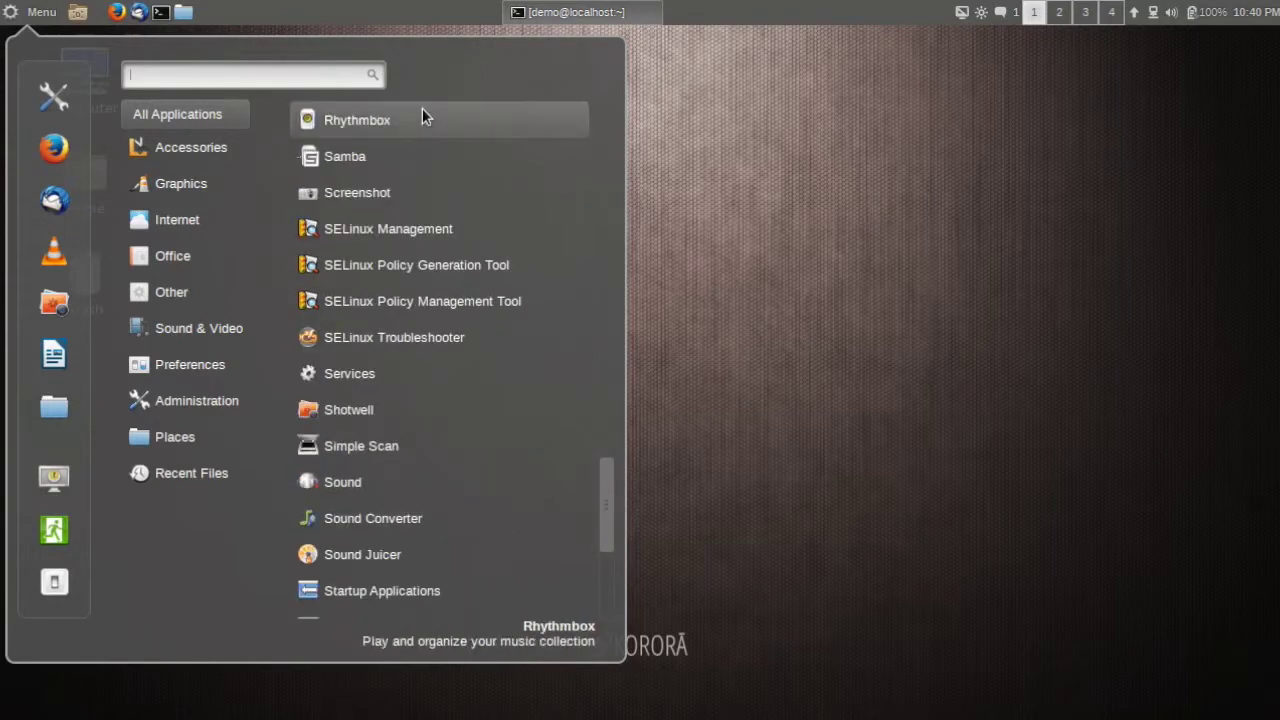
left_click(785, 214)
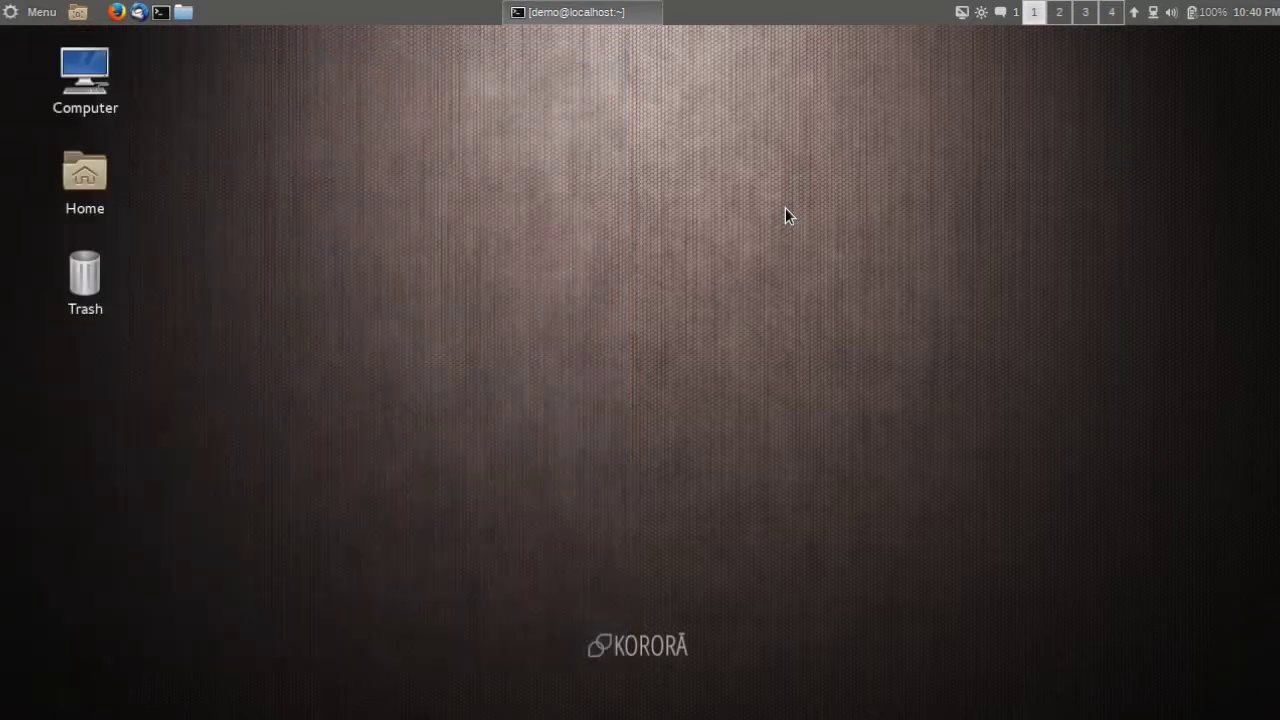